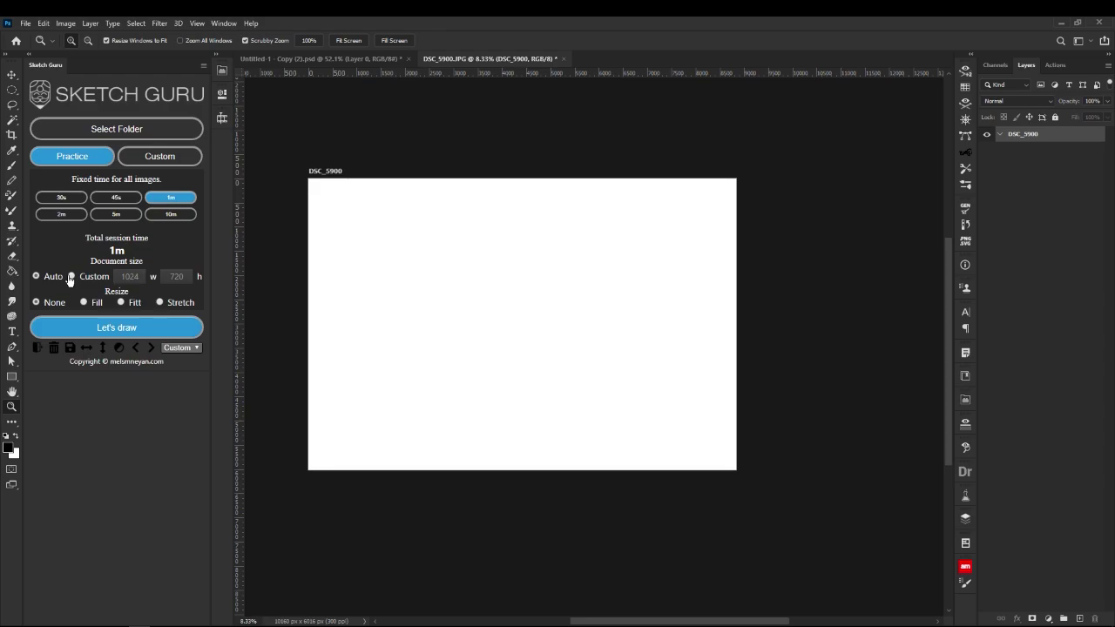
Start choosing Sketch Guru's input folder, and switch to File Explorer to open Dropbox\VMS Studio Products\Last Photoshoots\test.
left_click(141, 131)
key("alt+Tab")
left_click(568, 259)
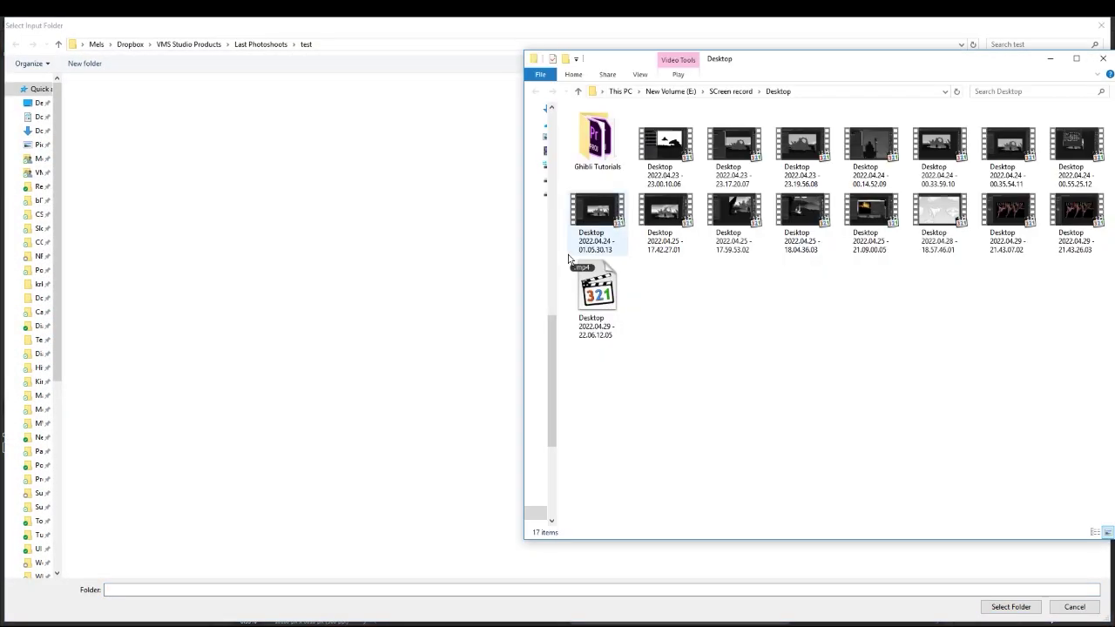
left_click_drag(621, 63, 495, 69)
left_click(689, 97)
type("C:\\Users\\Mels\\Dropbox\\VMS Studio Products\\Last Photoshoots\\test")
key("Return")
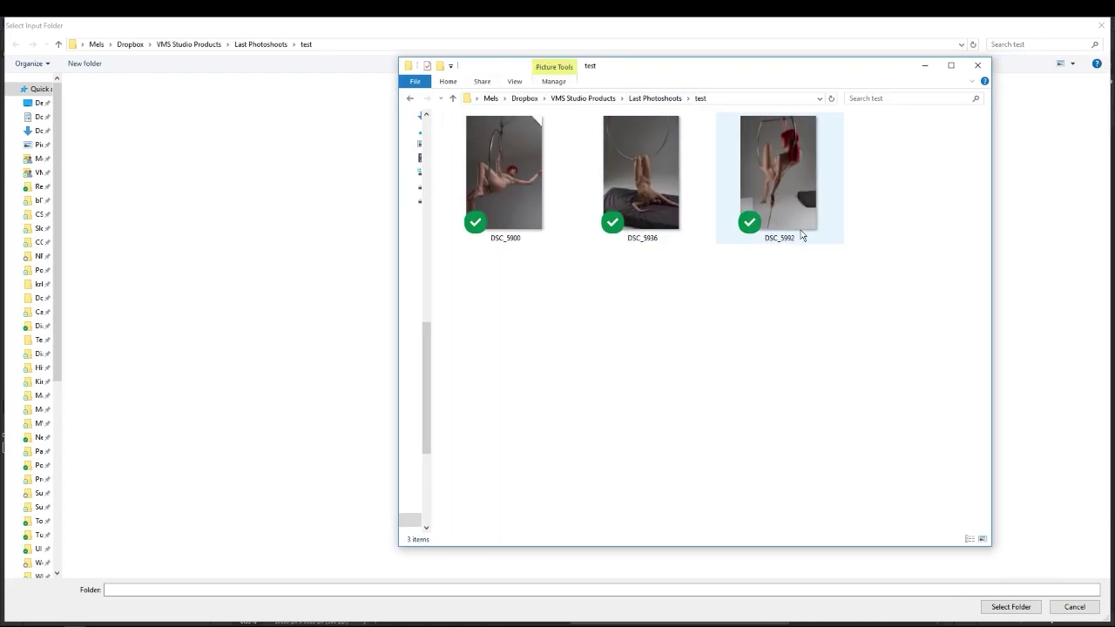
left_click_drag(795, 68, 845, 73)
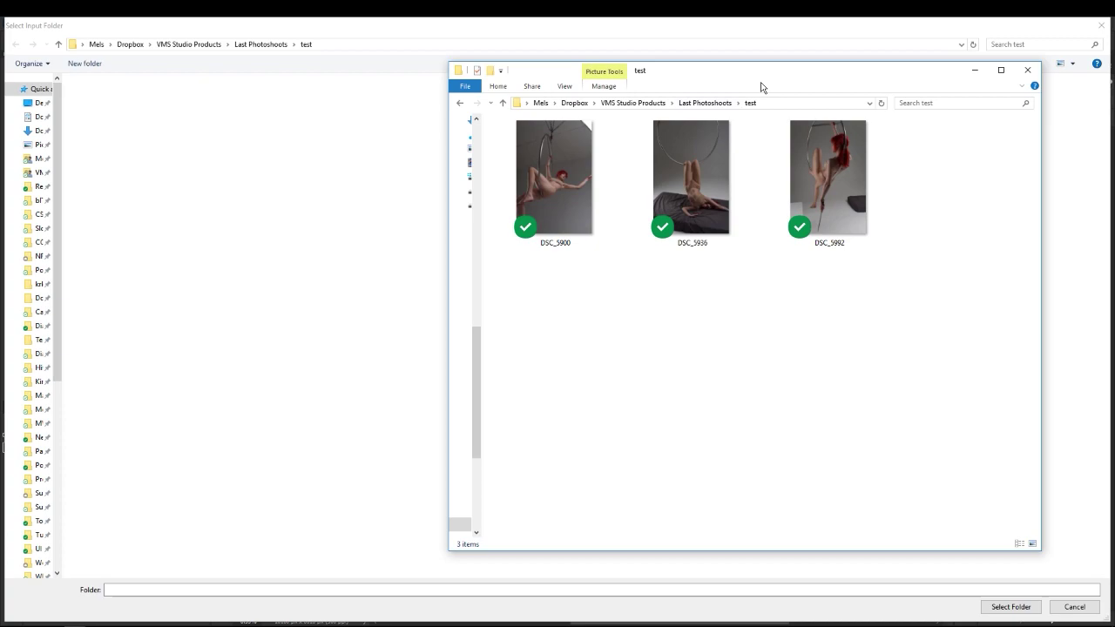
Review the contents of the test folder by selecting photos DSC_5900, DSC_5936 and DSC_5992.
left_click_drag(921, 272, 448, 130)
left_click_drag(854, 306, 528, 215)
left_click_drag(582, 292, 528, 283)
left_click_drag(838, 303, 570, 202)
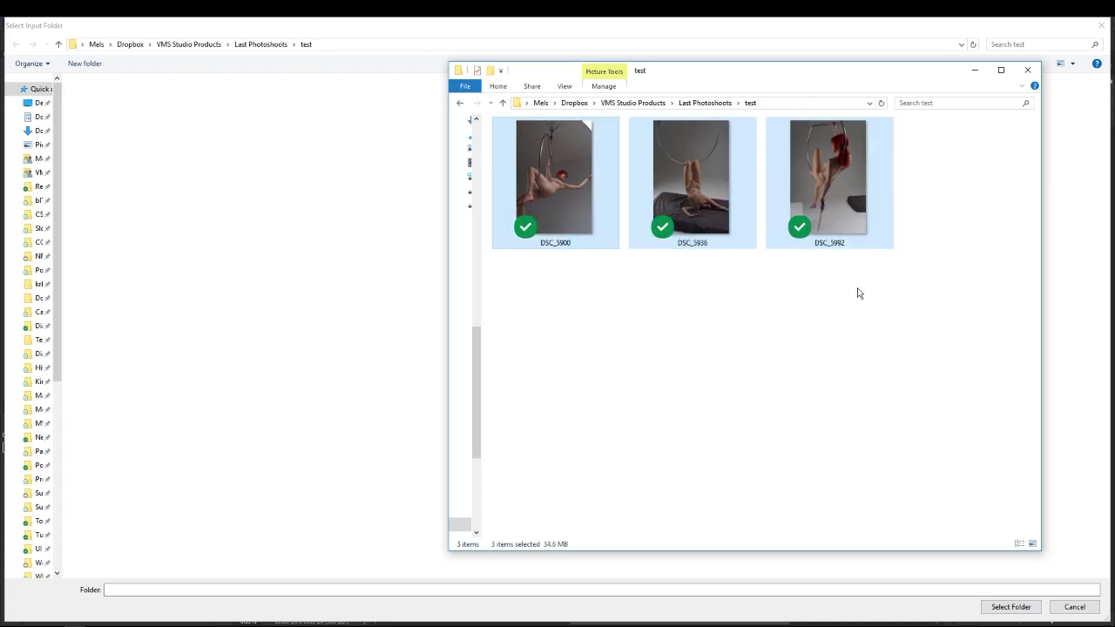
left_click_drag(857, 293, 587, 216)
Set the Last Photoshoots\test folder as Sketch Guru's input folder.
left_click(830, 104)
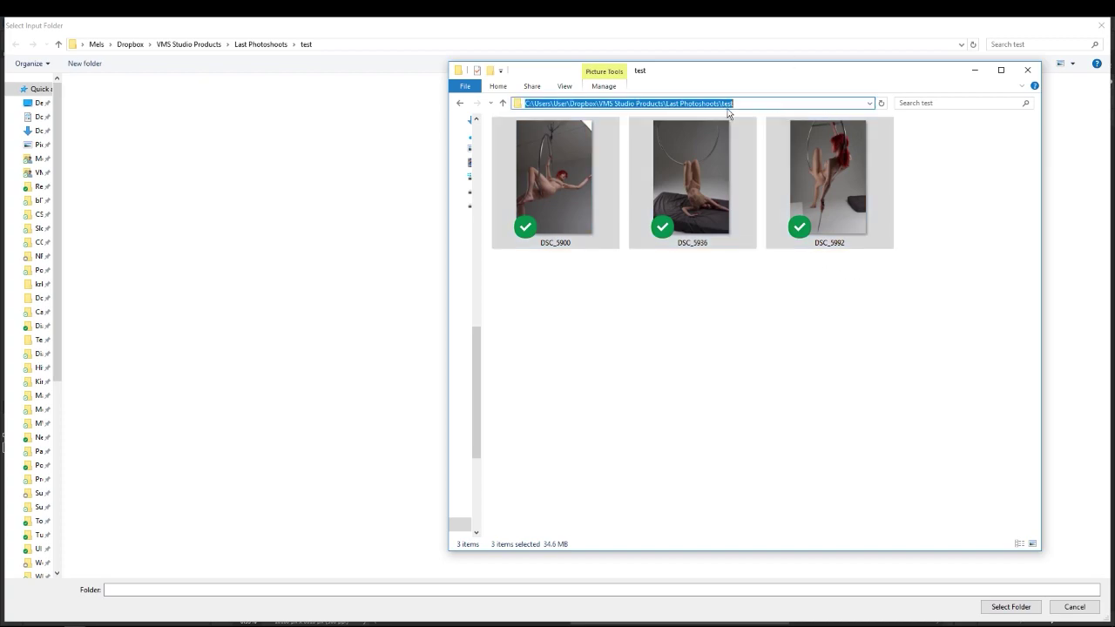
left_click(361, 55)
left_click(1009, 607)
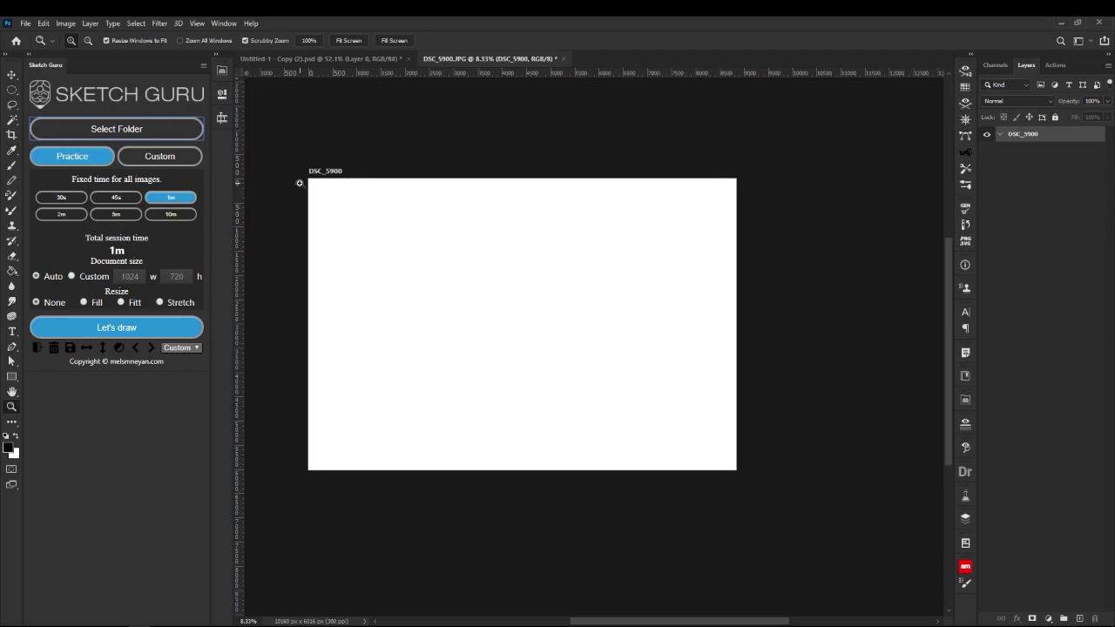
Switch the drawing session to Custom mode and check the source photos in File Explorer.
left_click(144, 158)
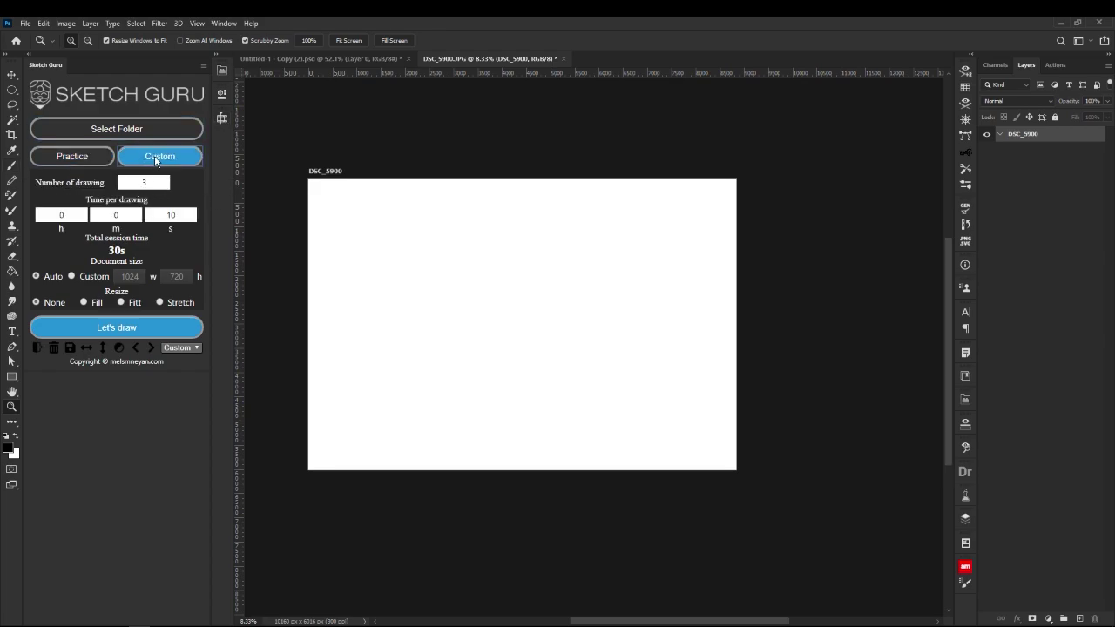
key("alt")
key("alt+Tab")
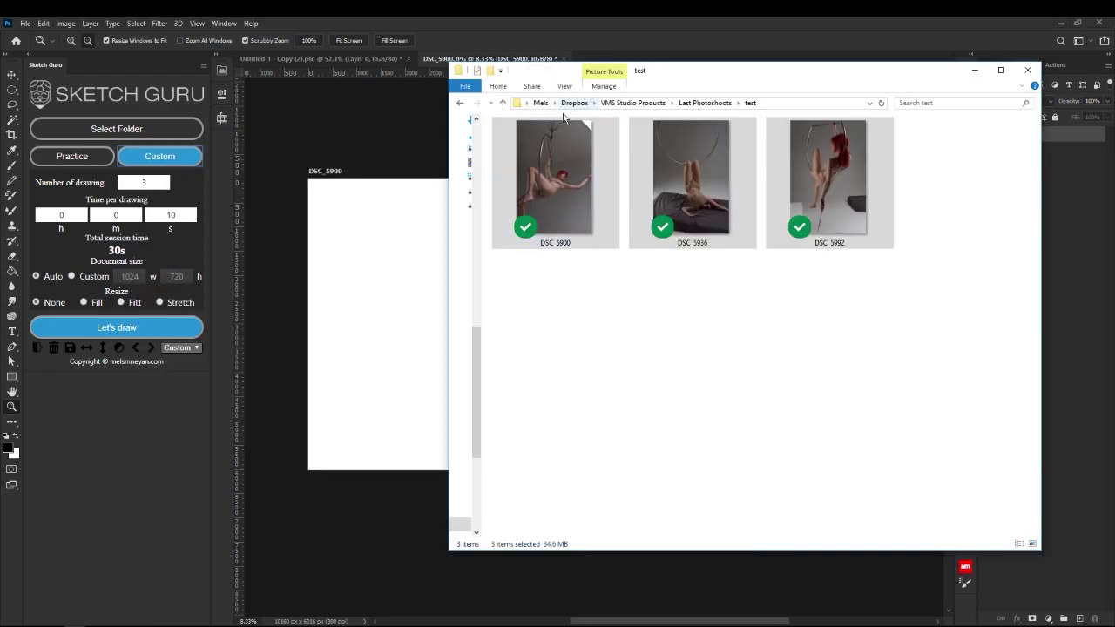
left_click_drag(545, 301, 948, 165)
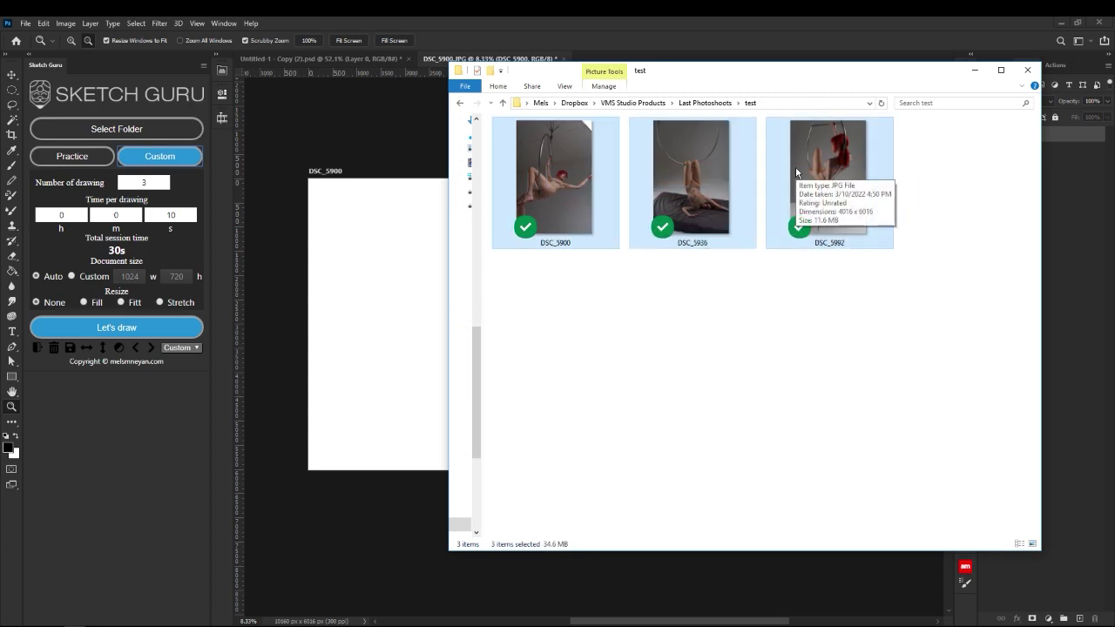
left_click_drag(791, 83, 835, 62)
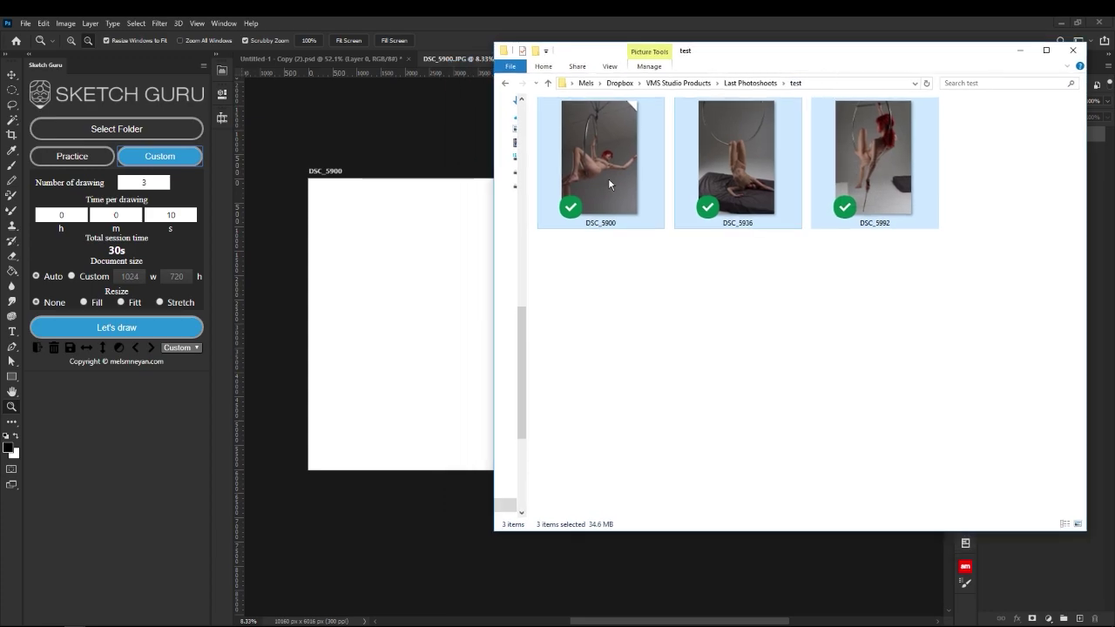
Set the time per drawing to 3 seconds and update the total session time.
left_click(174, 216)
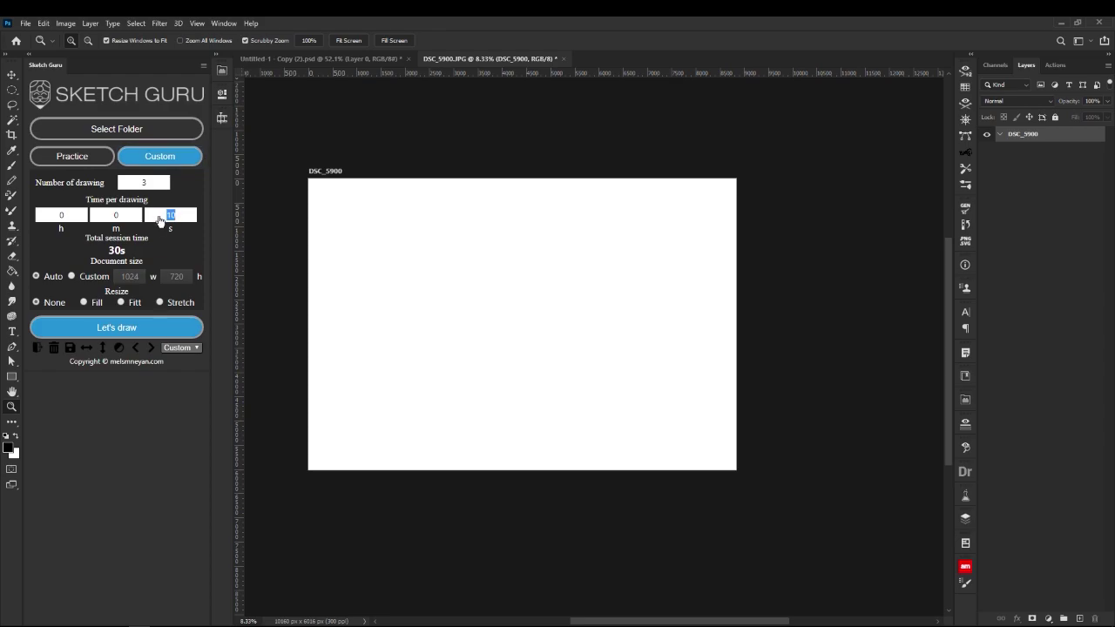
key("alt+Tab")
key("alt+Tab")
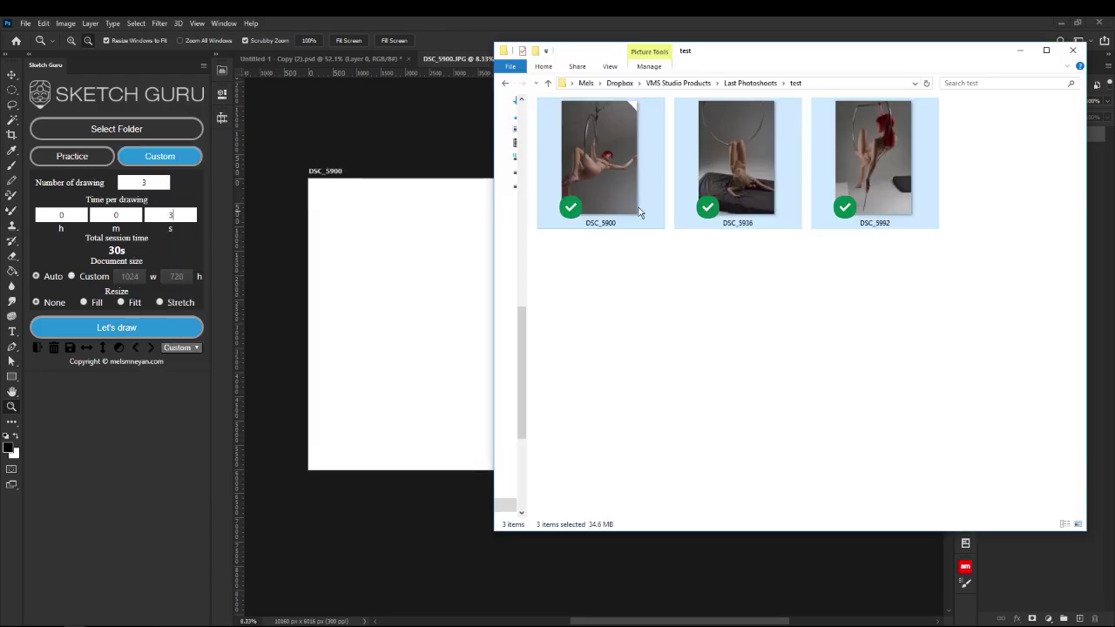
left_click(589, 171)
key("ctrl+a")
left_click(87, 248)
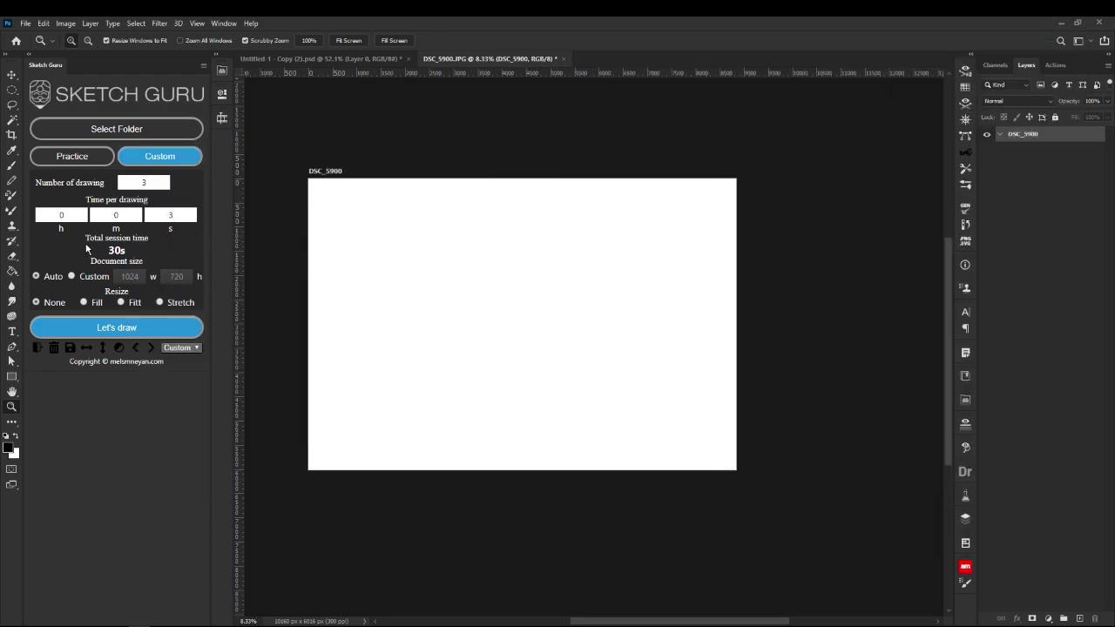
left_click(115, 251)
Preview photo DSC_5900 from the test folder in File Explorer and close the viewer.
key("alt+Tab")
double_click(601, 195)
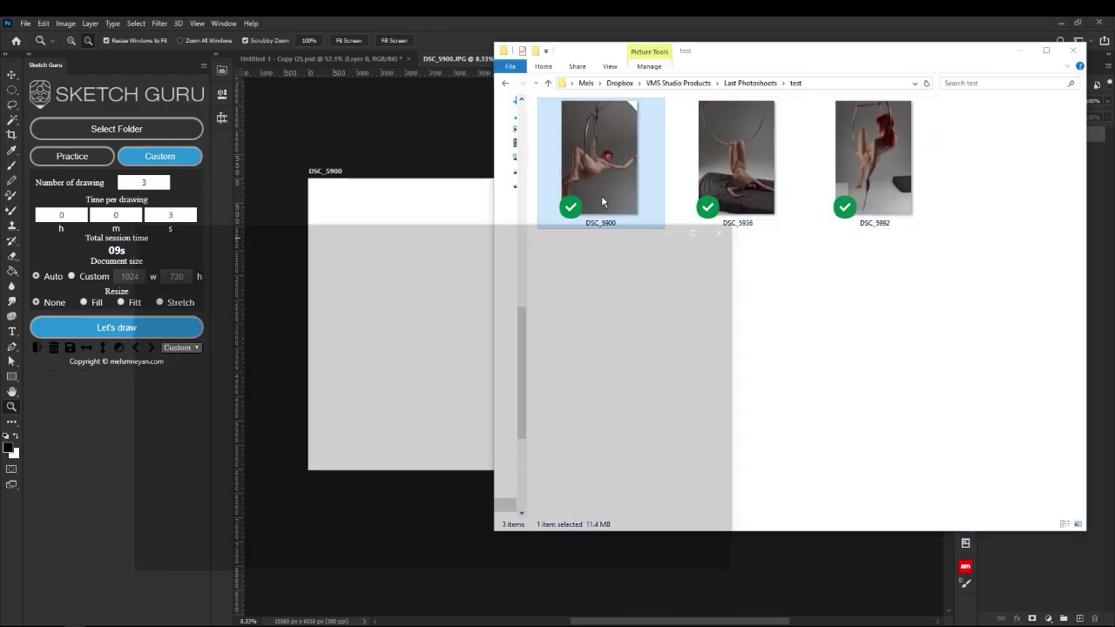
left_click(731, 228)
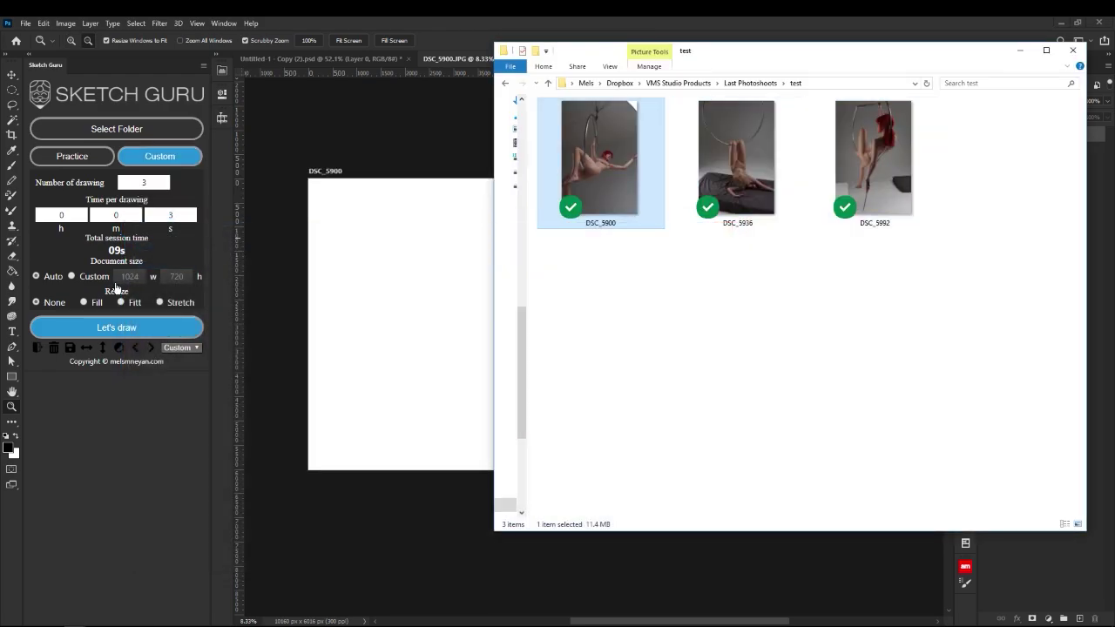
Try the Custom document size and the Fill, Fitt and Stretch resize options, restoring Auto and None.
left_click(73, 276)
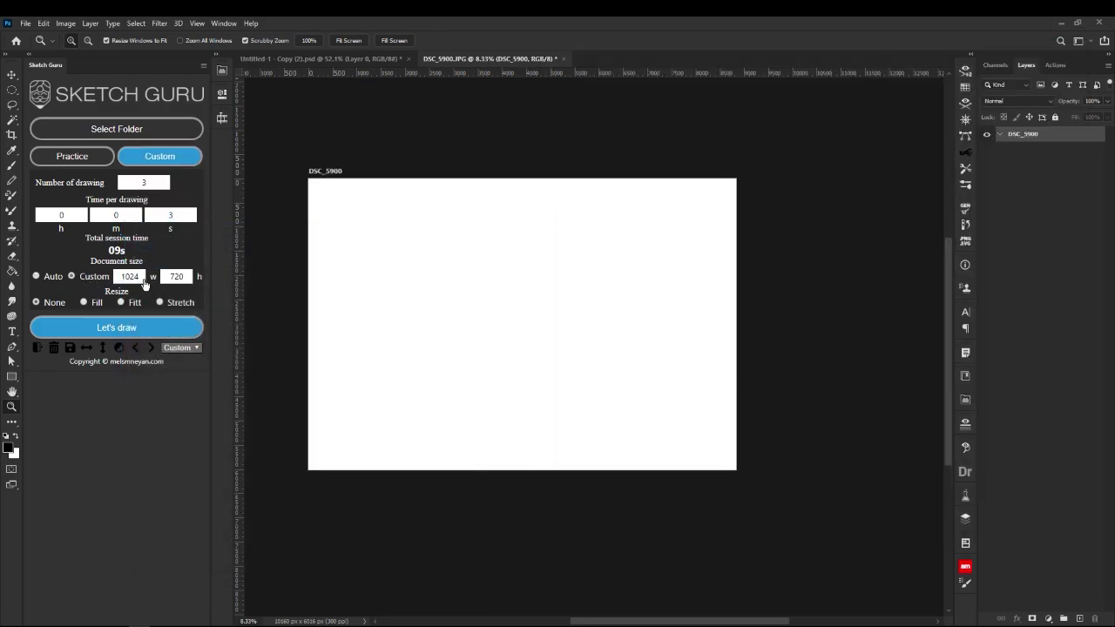
left_click(36, 276)
left_click(85, 302)
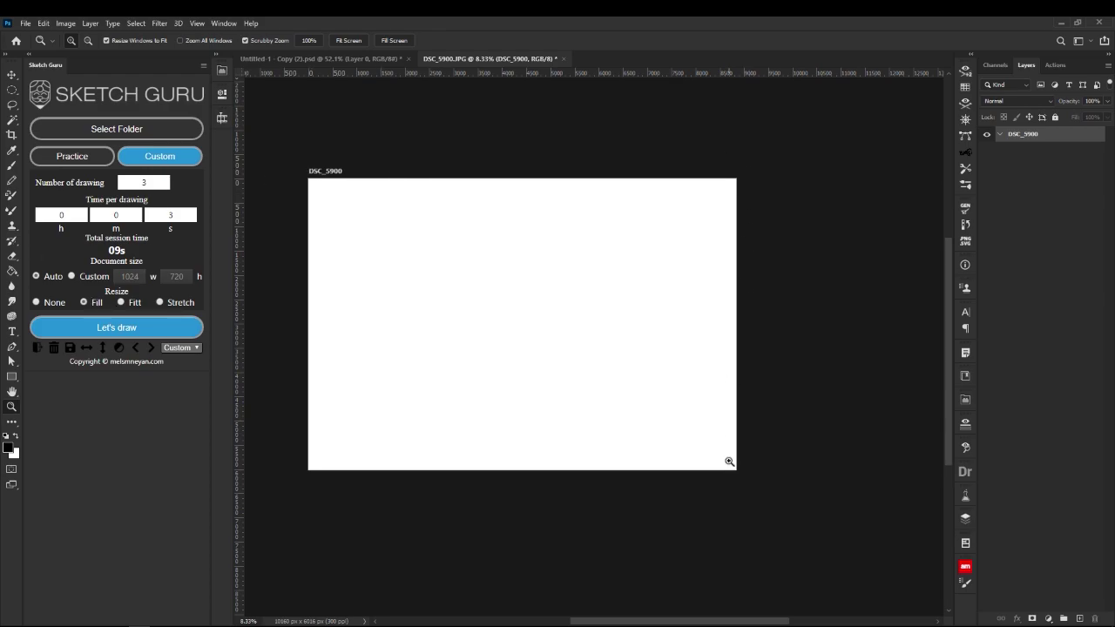
left_click(121, 303)
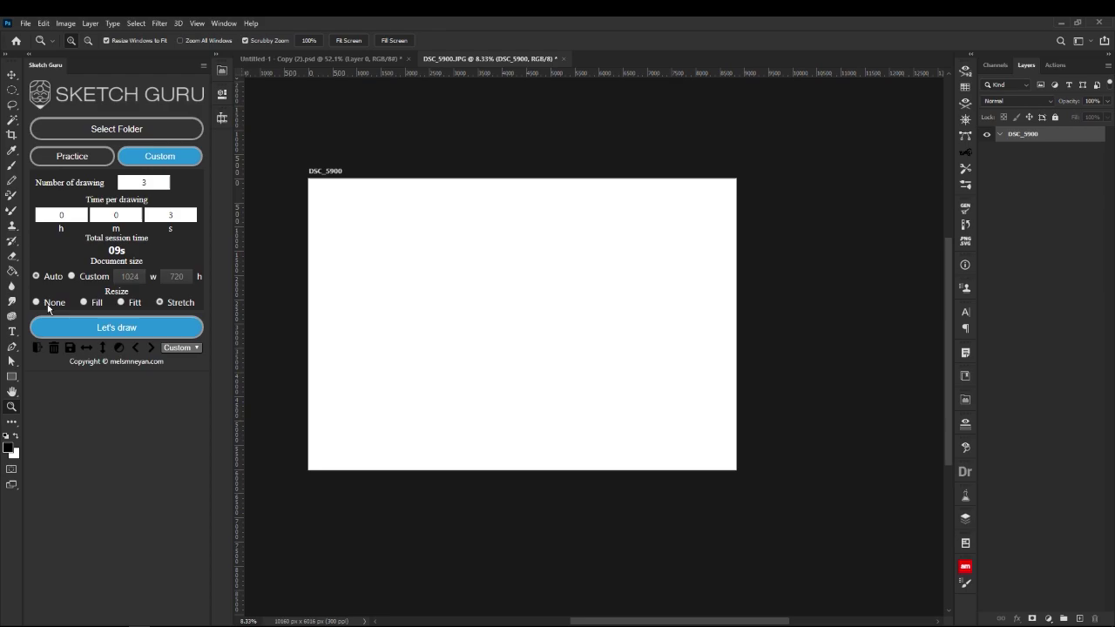
left_click(84, 302)
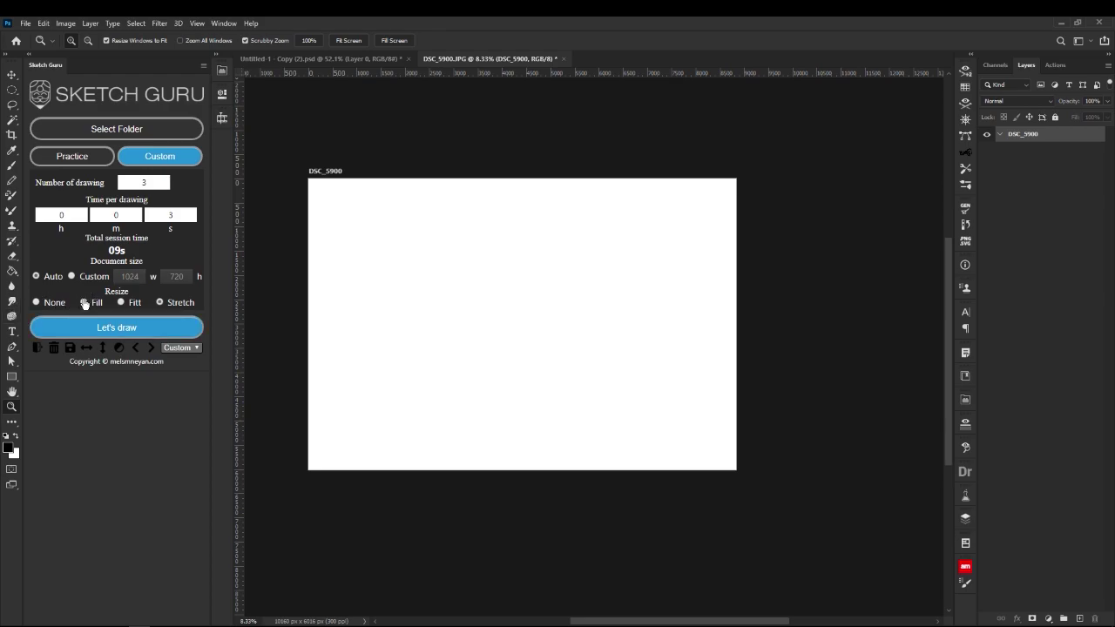
left_click(39, 326)
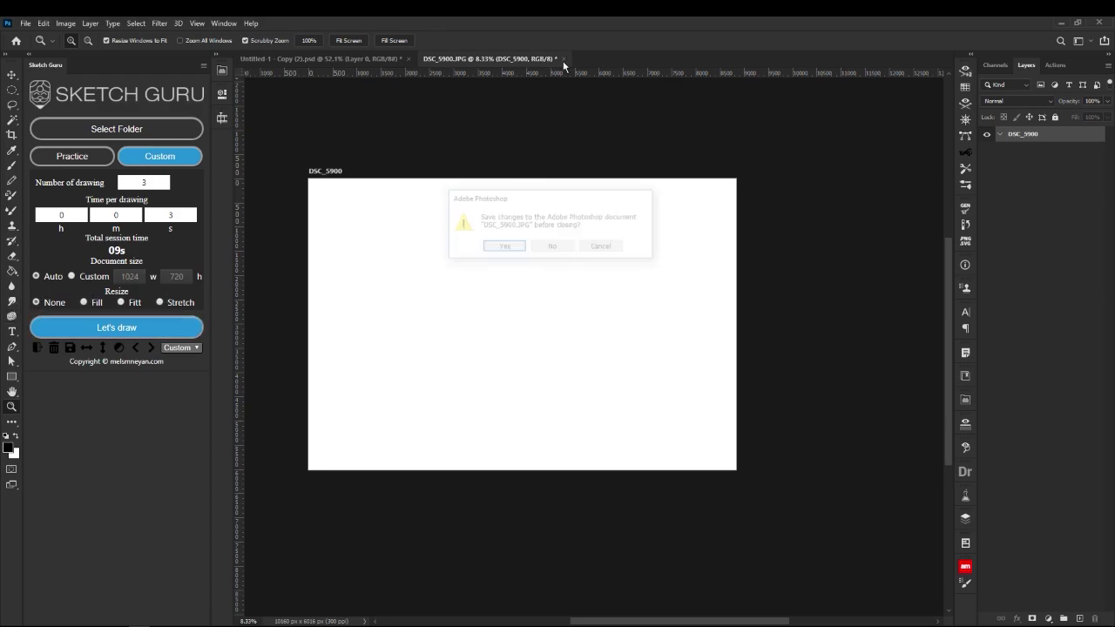
Close the blank DSC_5900.JPG document without saving and start the Sketch Guru drawing session.
left_click(550, 250)
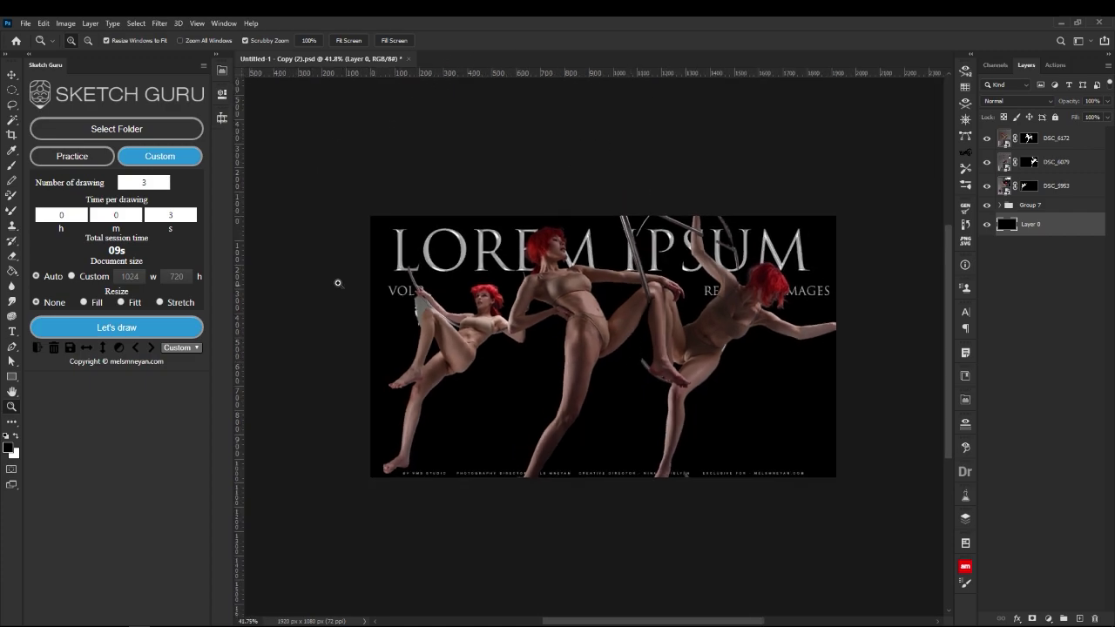
left_click(148, 329)
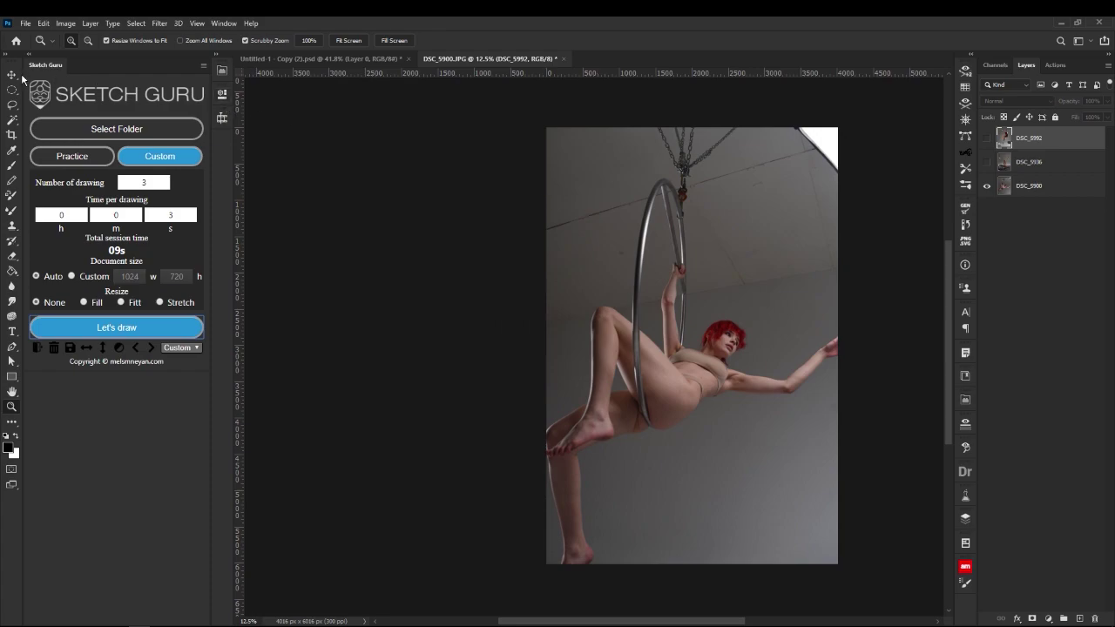
Draw a blank artboard of about 4324 × 7180 px beside the reference photo with the Artboard tool.
left_click(14, 77)
left_click(54, 86)
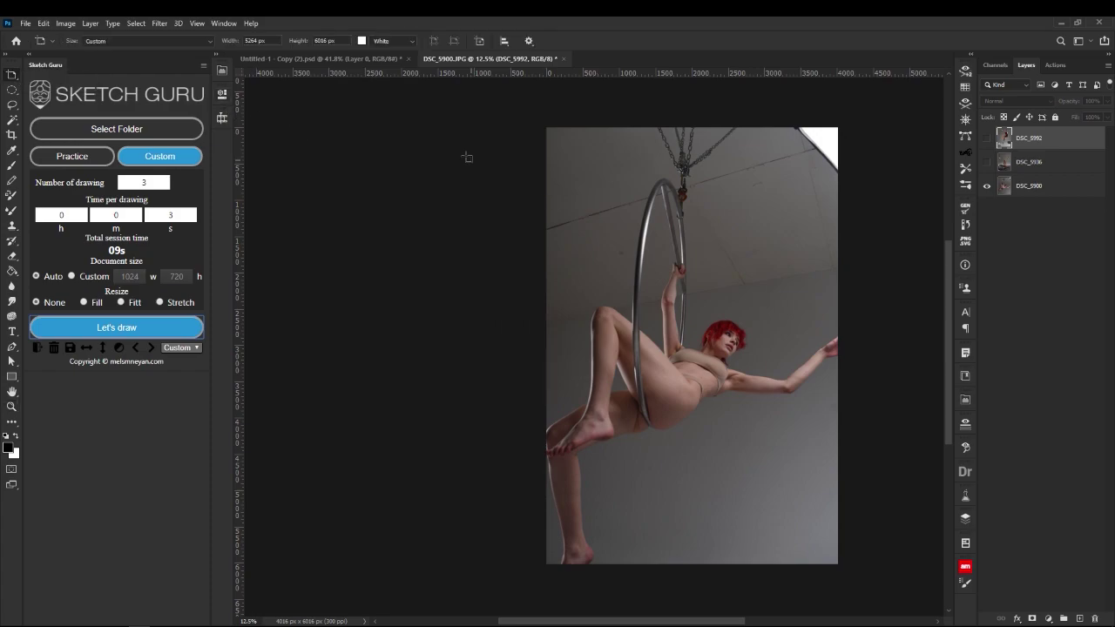
left_click_drag(517, 128, 281, 595)
left_click_drag(676, 366, 573, 367)
key("z")
left_click_drag(629, 370, 551, 378)
left_click_drag(465, 336, 476, 339)
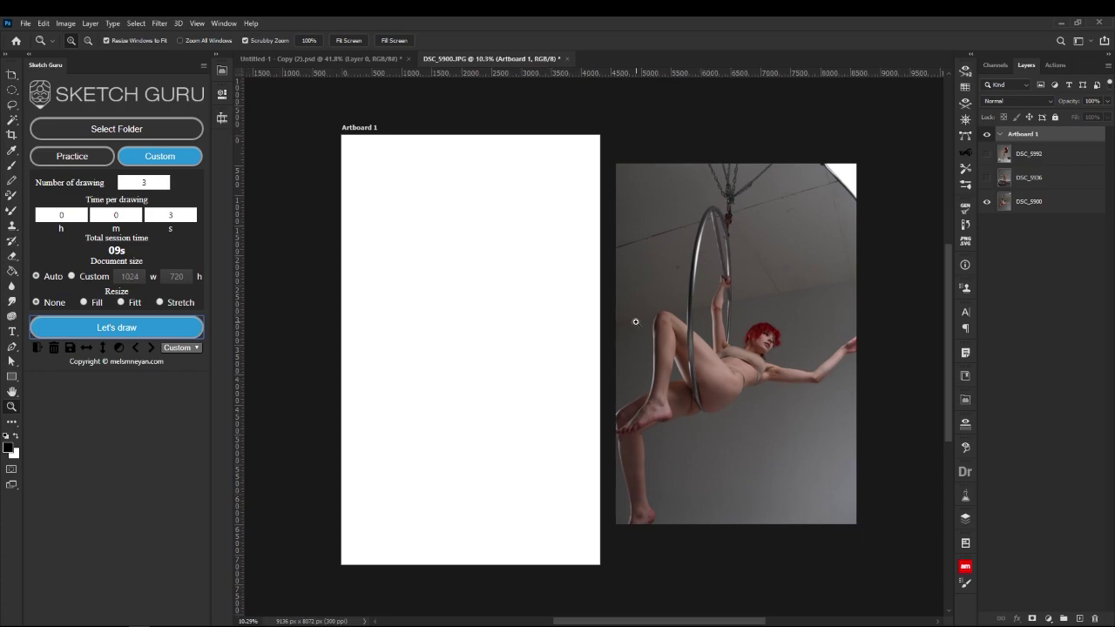
left_click_drag(636, 323, 592, 299)
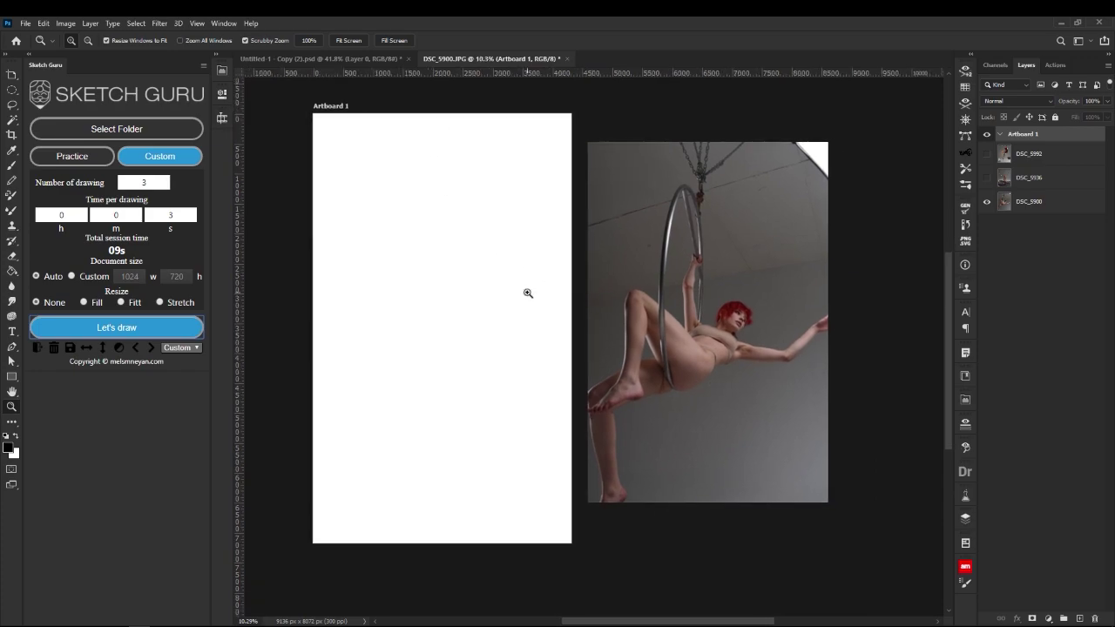
Add a new layer on the artboard, paint test strokes with the Brush tool, and undo them.
key("b")
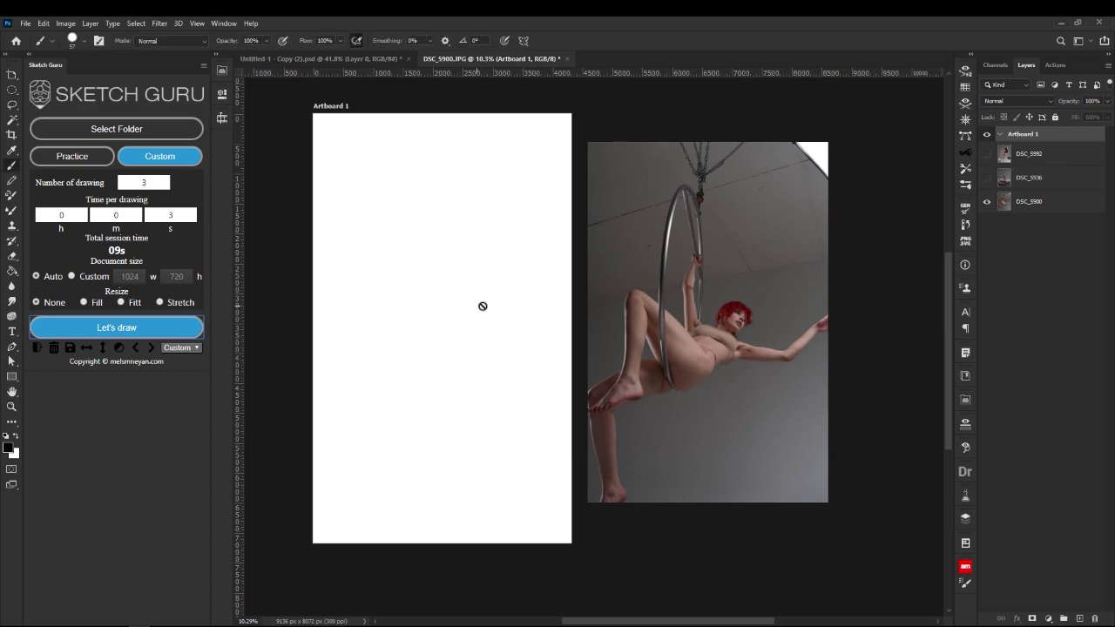
left_click(1079, 618)
mouse_move(467, 178)
left_mouse_down()
mouse_move(412, 249)
mouse_move(440, 339)
left_mouse_up()
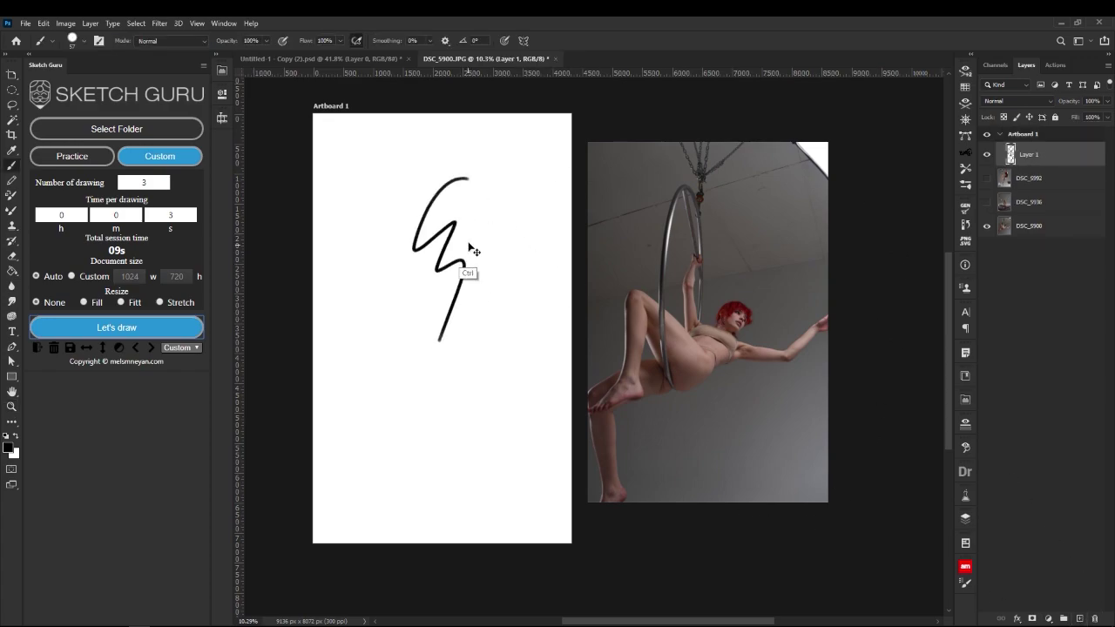
key("ctrl+z")
left_click_drag(480, 226, 434, 340)
key("bracketleft")
key("bracketleft")
key("bracketleft")
key("bracketleft")
key("ctrl+z")
left_click_drag(504, 285, 550, 294)
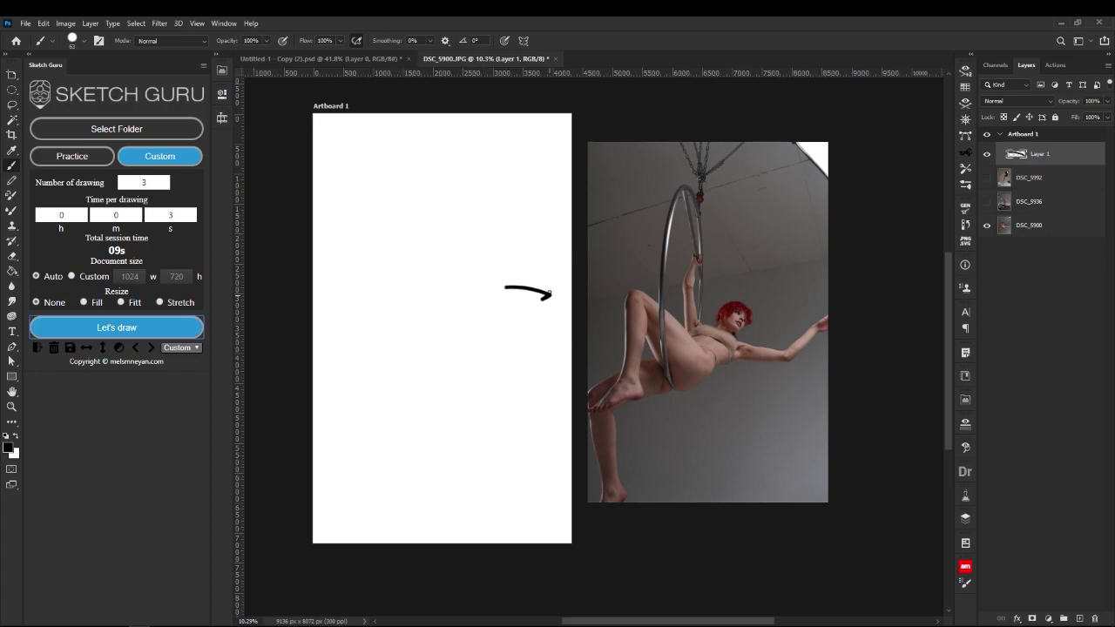
key("ctrl+z")
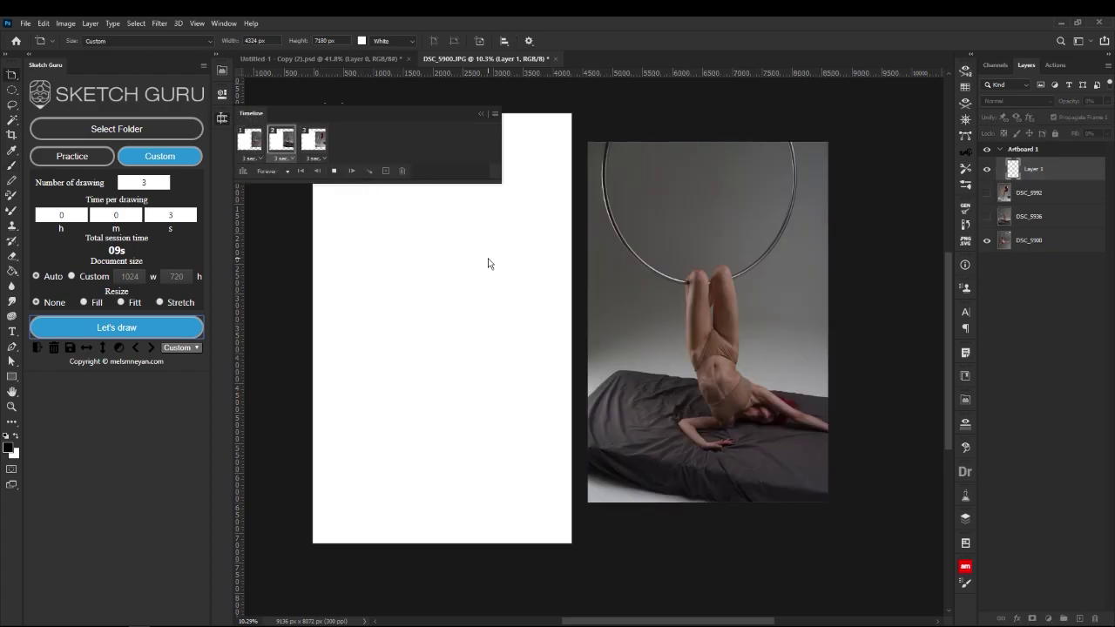
Collapse the Timeline and watch the reference photos cycle beside the artboard.
left_click(482, 112)
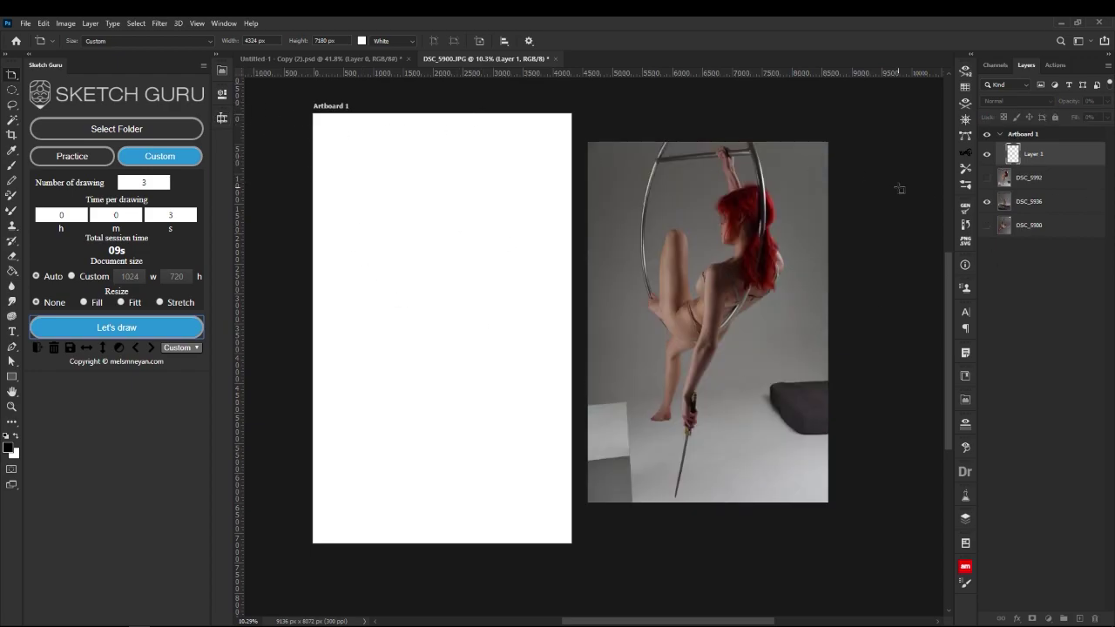
key("b")
scroll(494, 342, "up", 1)
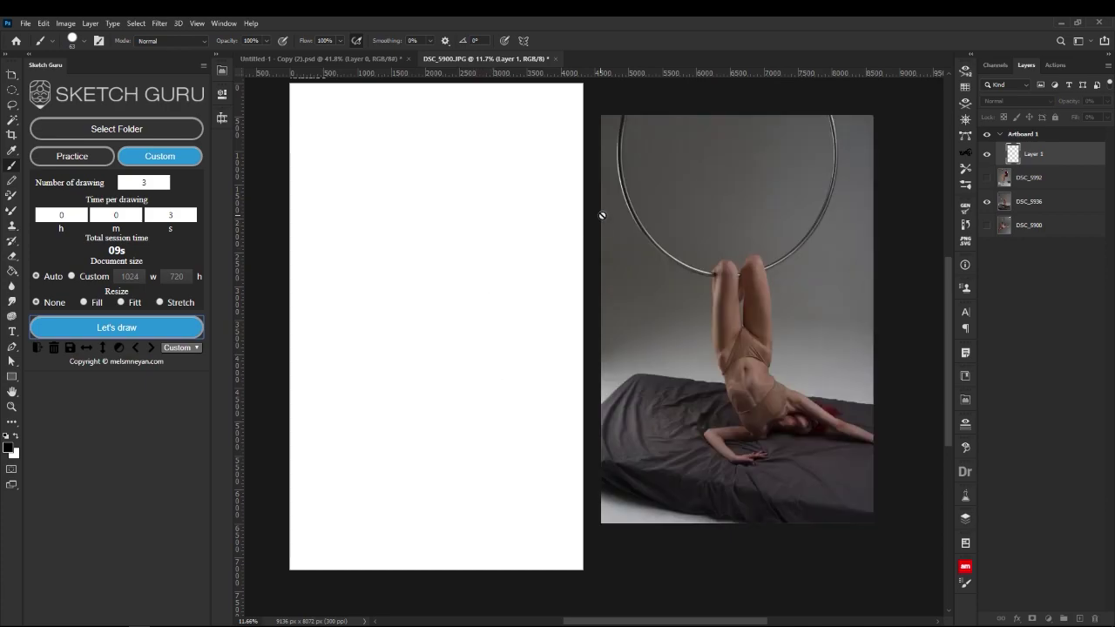
key("z")
scroll(519, 304, "down", 1)
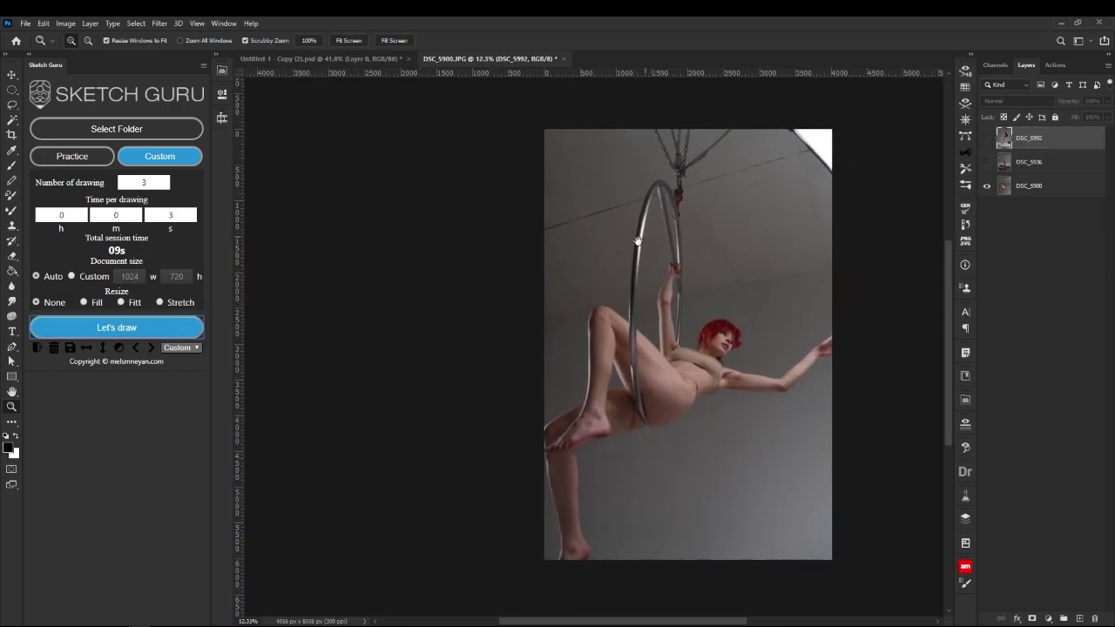
Stop the reference photo playback in the Timeline and collapse it.
left_click(222, 118)
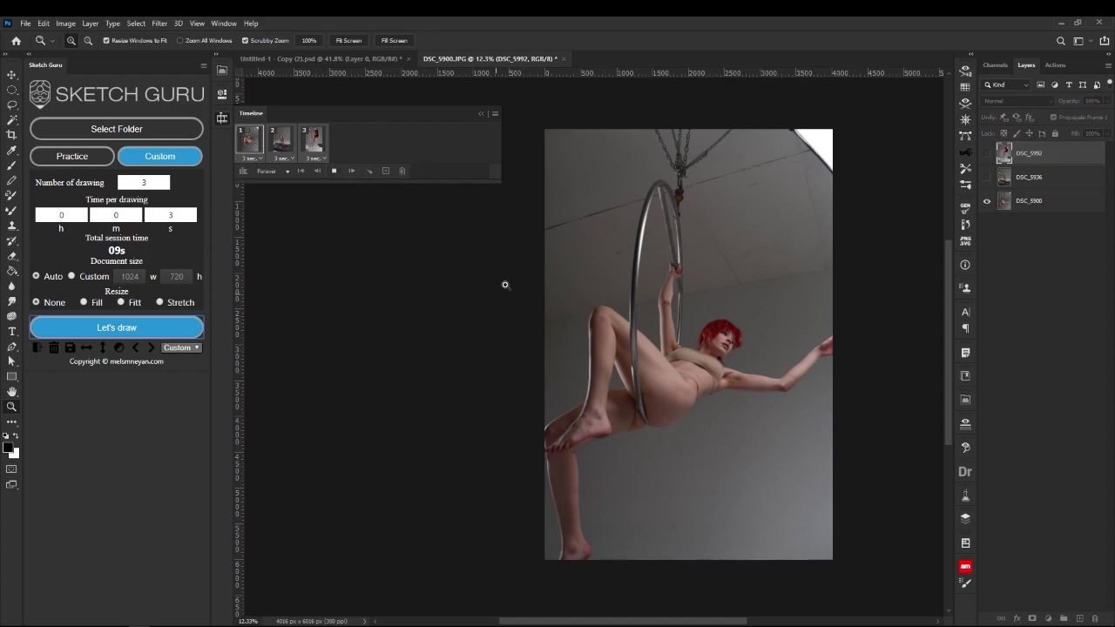
key("space")
left_click_drag(558, 267, 590, 283)
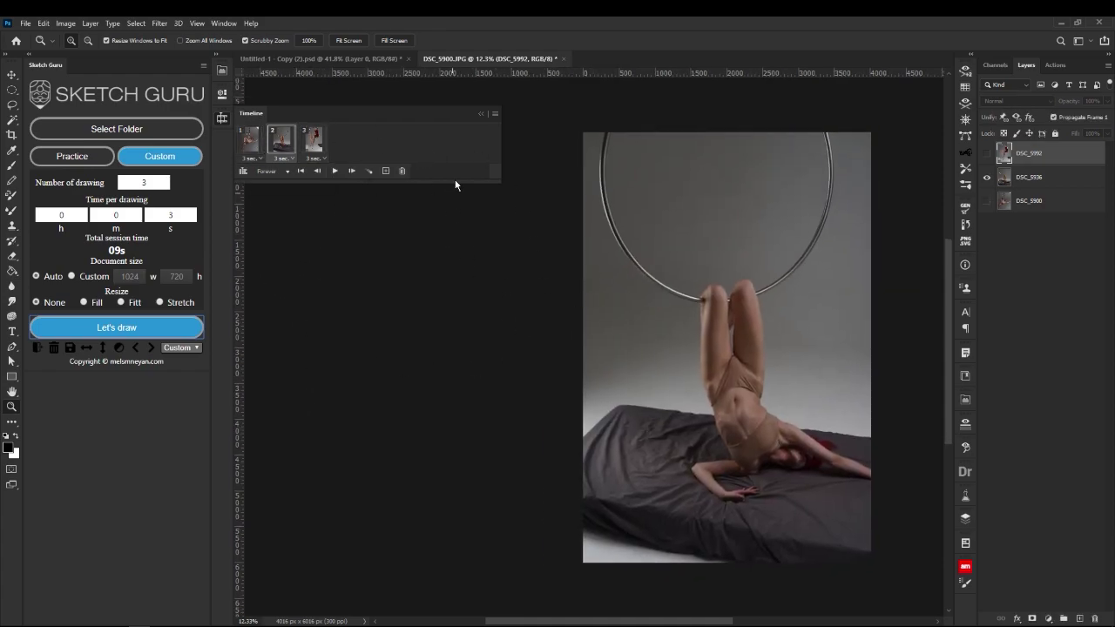
left_click(481, 113)
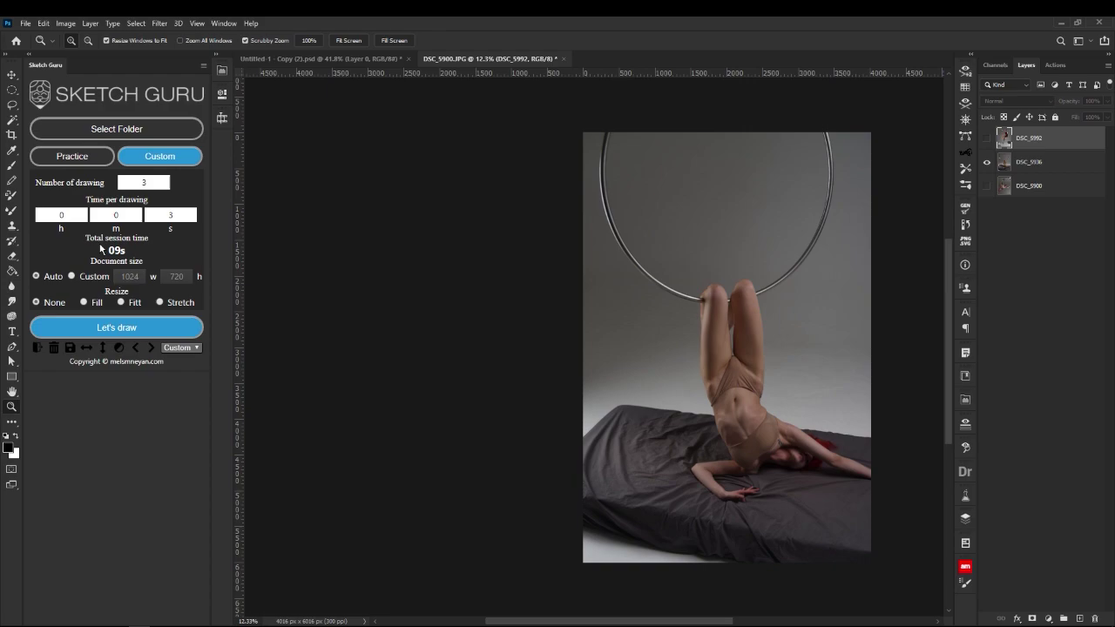
Play the reference photo sequence in the Timeline, stop it on the DSC_5900 photo and collapse the Timeline.
left_click(222, 120)
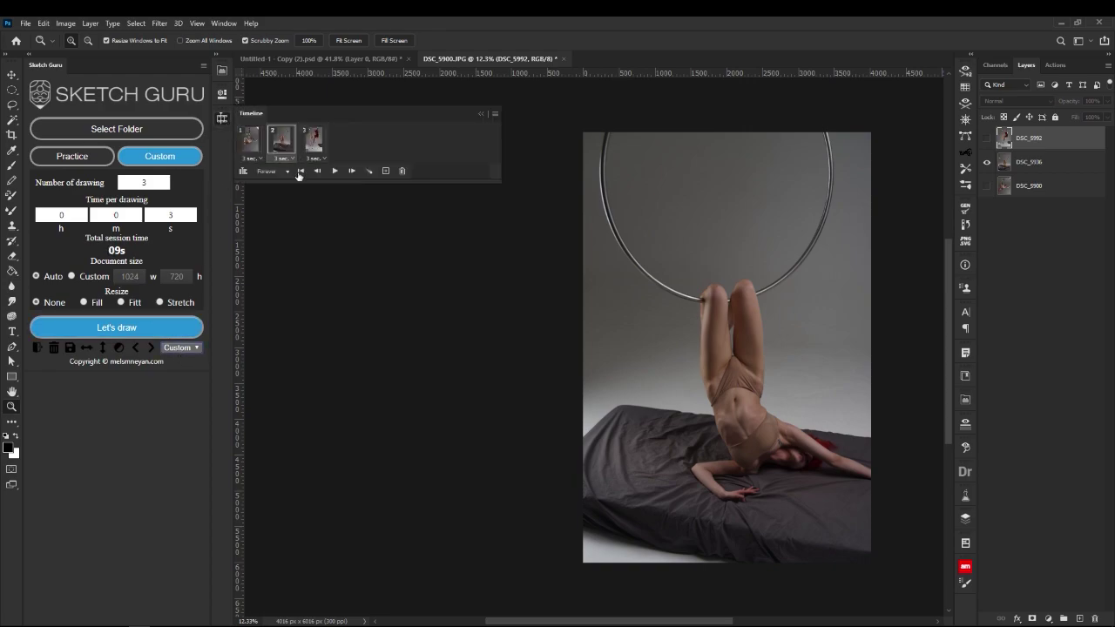
left_click(335, 171)
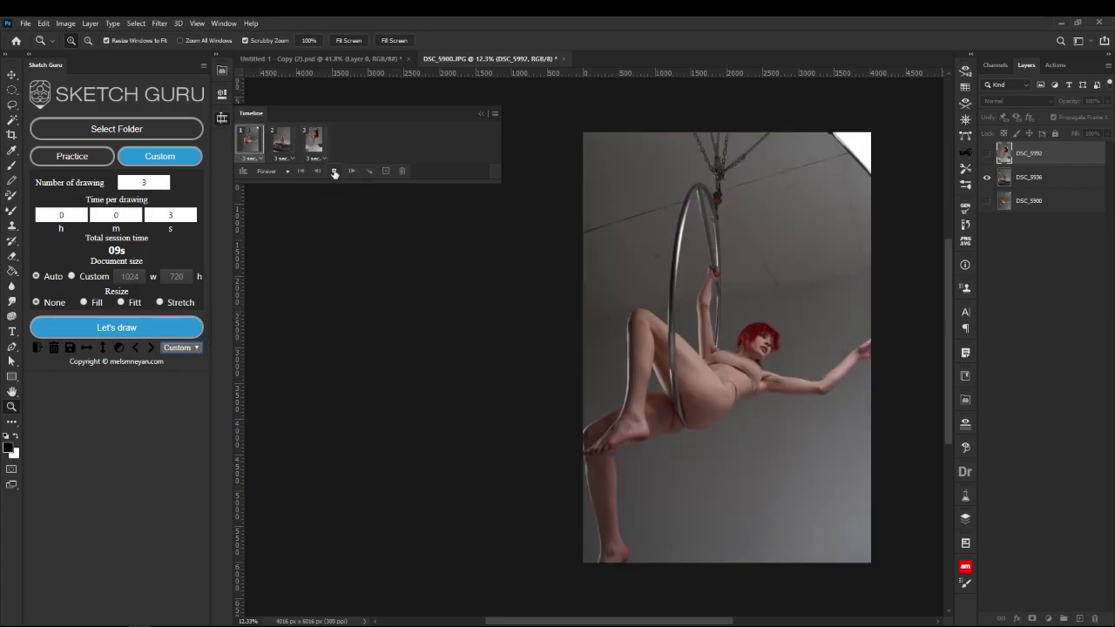
left_click(334, 171)
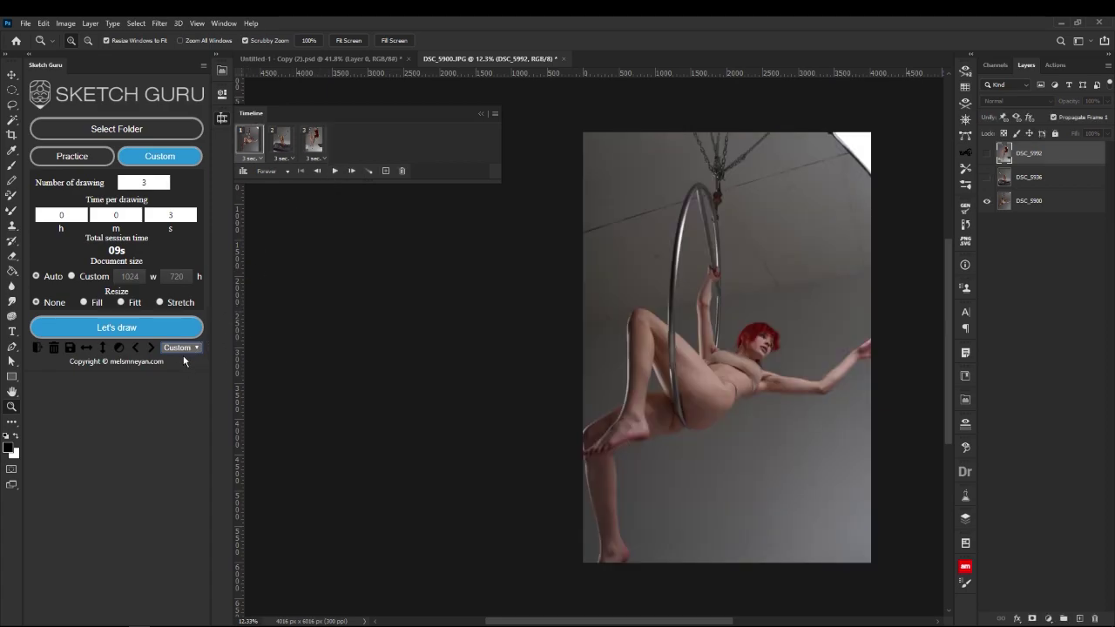
left_click(483, 114)
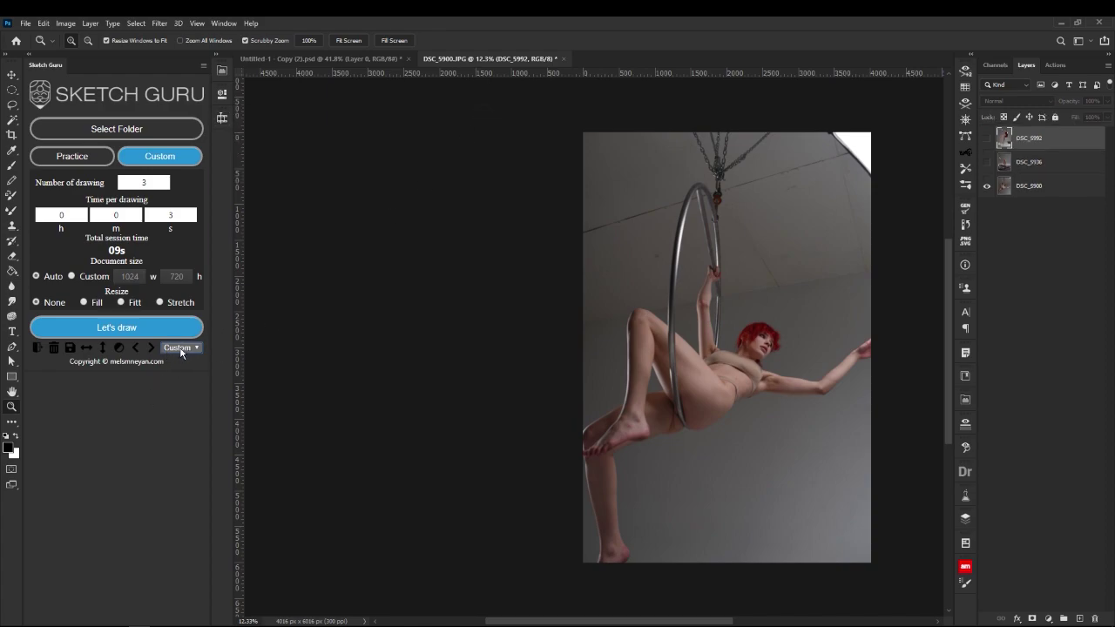
left_click(172, 349)
left_click(181, 348)
left_click(181, 347)
left_click(179, 398)
left_click(364, 430)
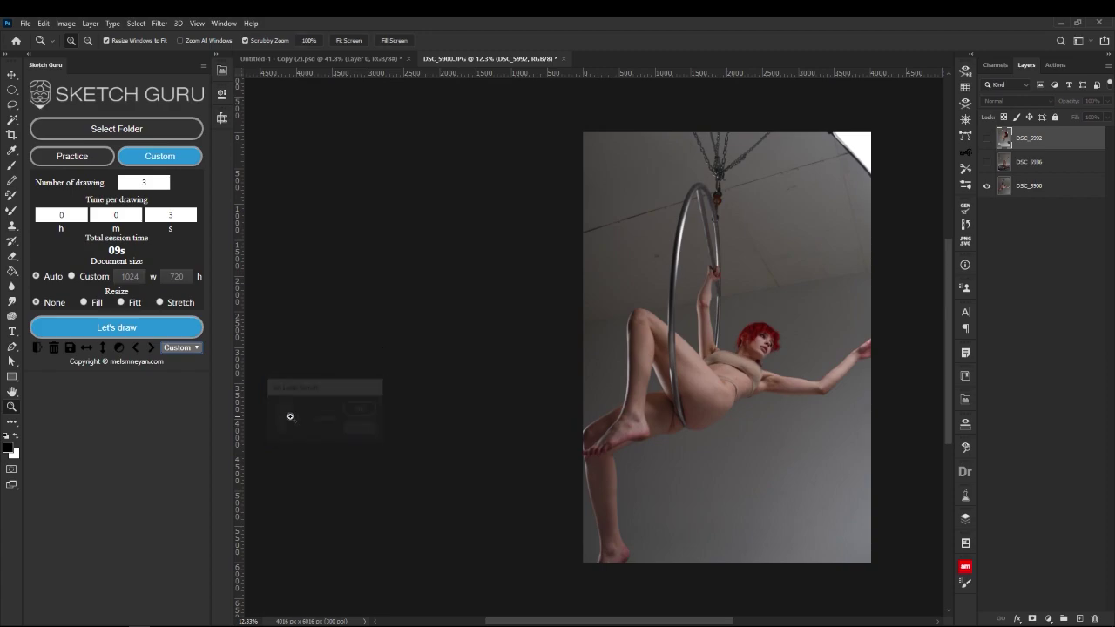
Step forward and back through the reference photos with Sketch Guru's controls, ending on DSC_5936.
left_click(150, 348)
left_click(150, 348)
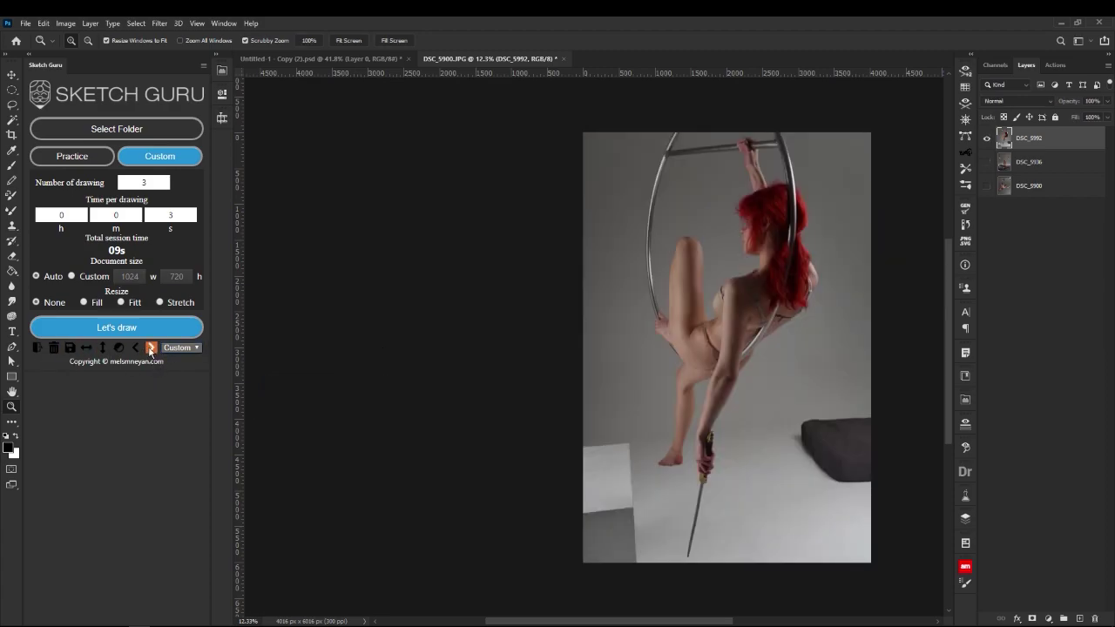
left_click(135, 349)
left_click(135, 349)
left_click(135, 350)
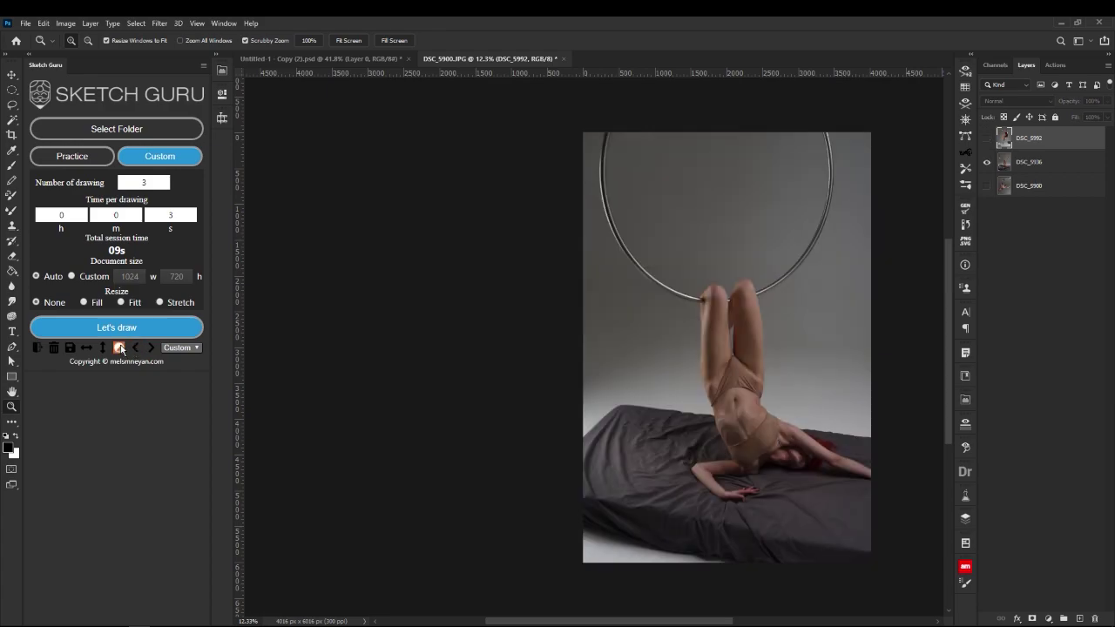
Add a Black & White adjustment clipped to the DSC_5936 photo and adjust its tones in the adjustment properties.
left_click(120, 349)
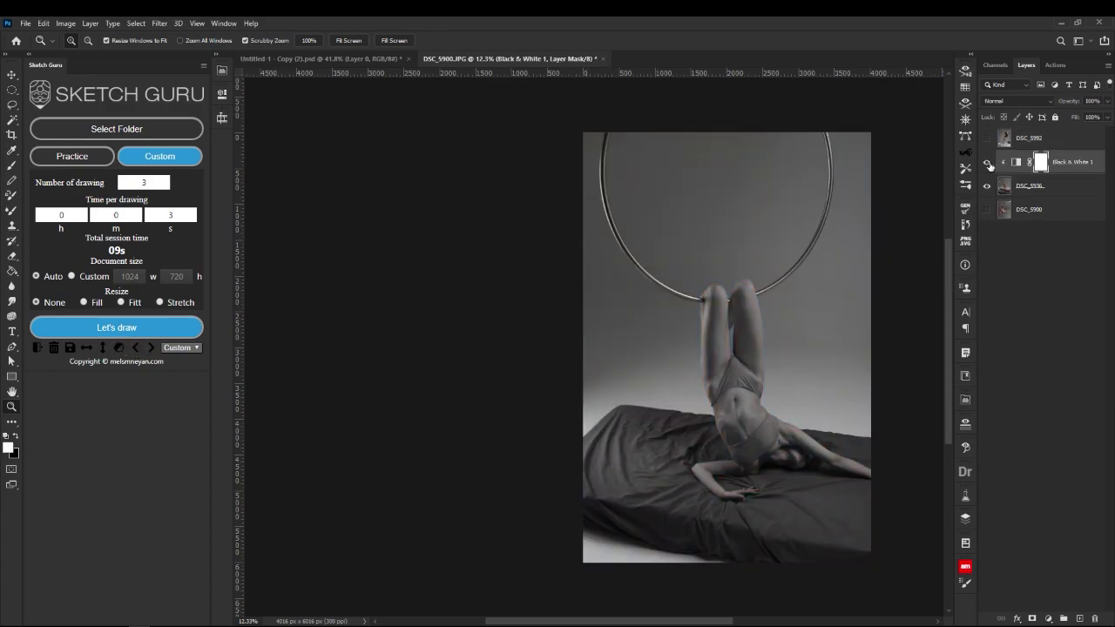
double_click(1009, 170)
left_click_drag(334, 171, 314, 199)
left_click(428, 89)
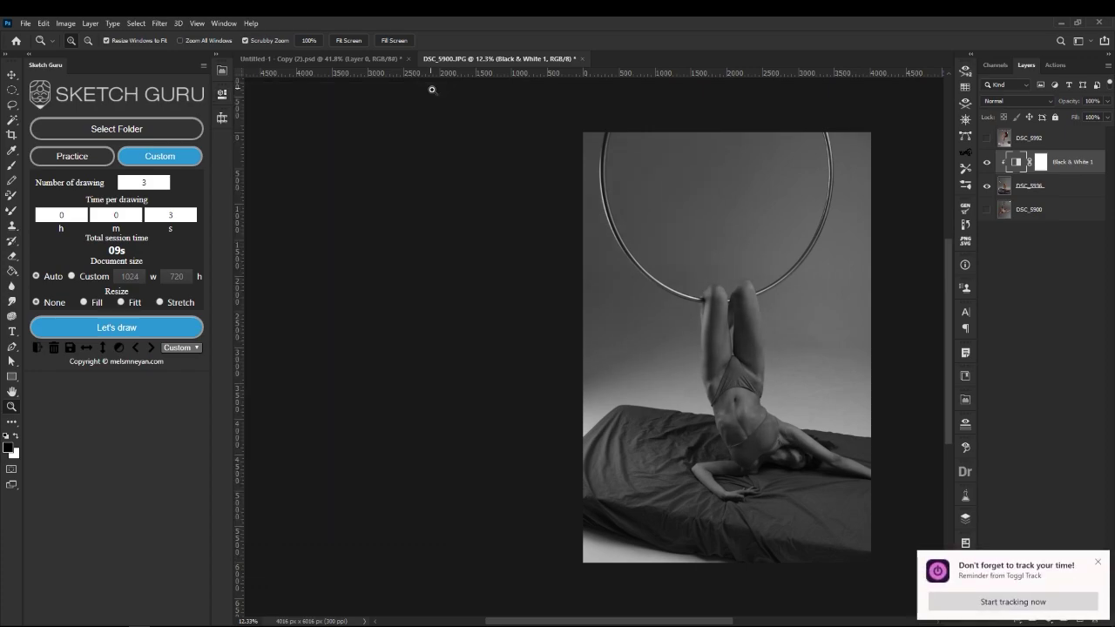
Delete the Black & White adjustment layer above DSC_5936 and dismiss the time-tracking reminder.
mouse_move(1085, 167)
left_mouse_down()
mouse_move(1090, 449)
mouse_move(1098, 152)
left_mouse_up()
key("Delete")
left_click(1097, 562)
Flip the DSC_5936 photo horizontally and back, and vertically and back, with Sketch Guru's flip controls.
left_click(87, 349)
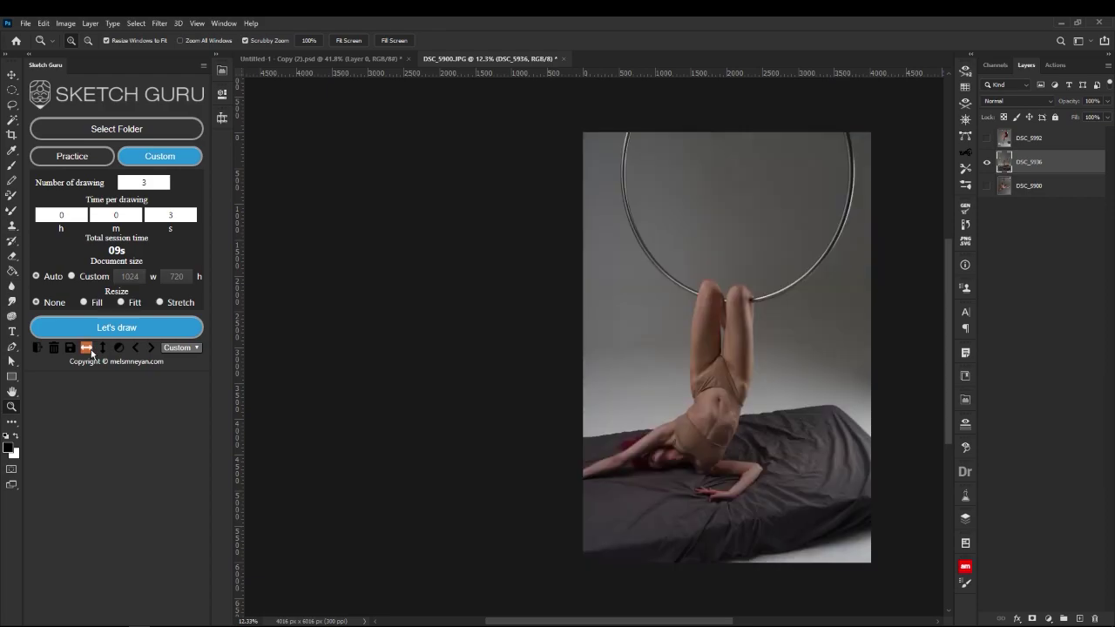
left_click(91, 352)
left_click(103, 348)
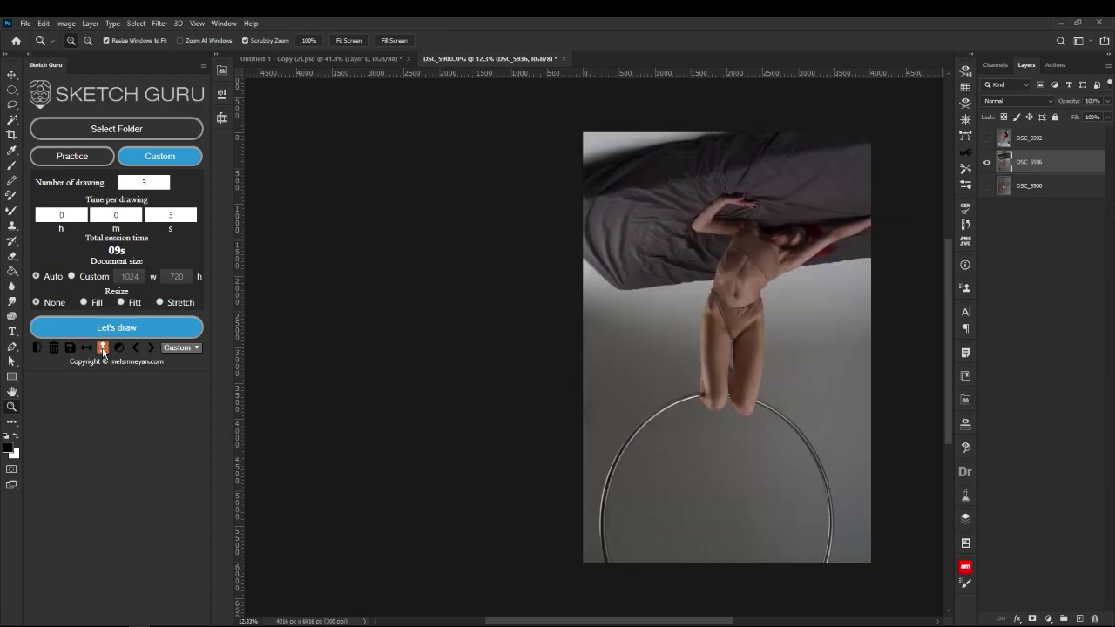
left_click(103, 348)
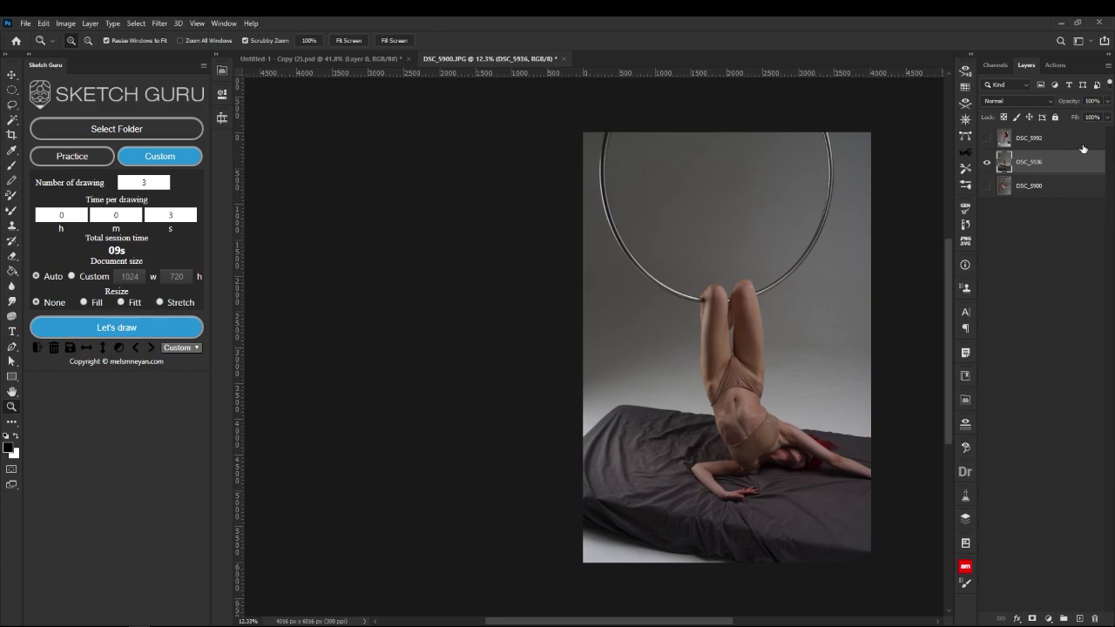
Advance repeatedly through the three reference photos with Sketch Guru to examine each pose.
left_click(150, 347)
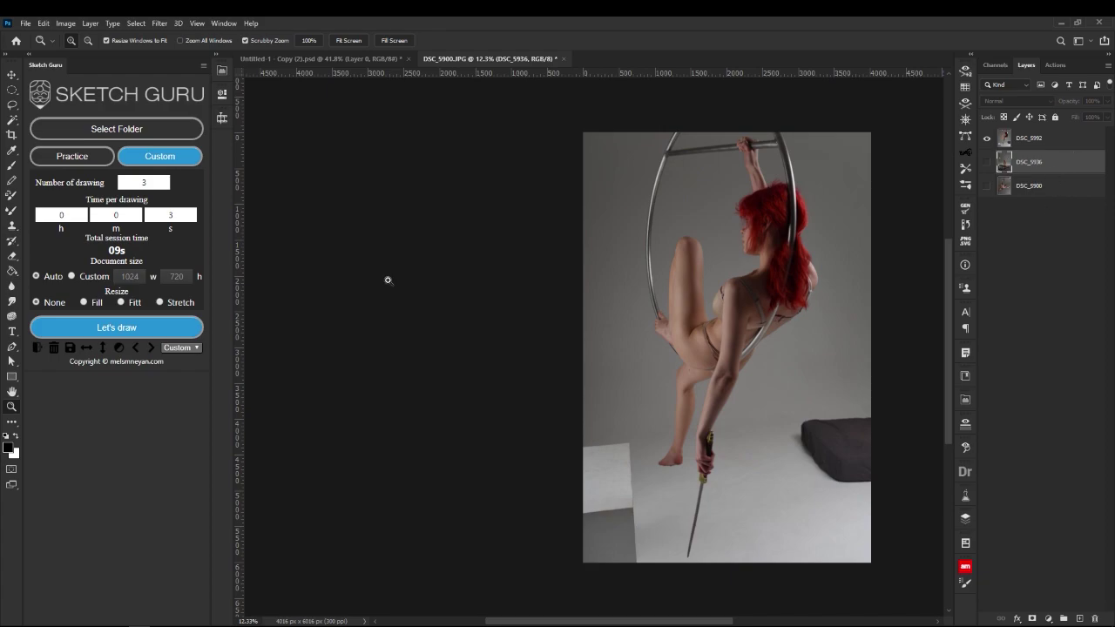
left_click(150, 350)
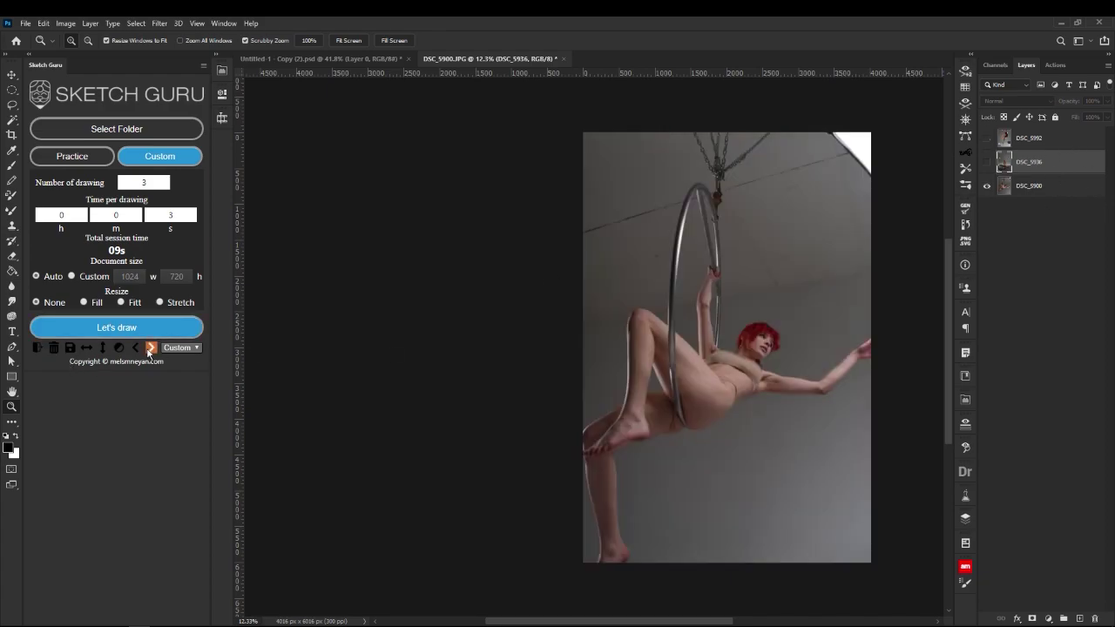
left_click(150, 350)
left_click(150, 350)
left_click(150, 350)
left_click(149, 350)
left_click(149, 350)
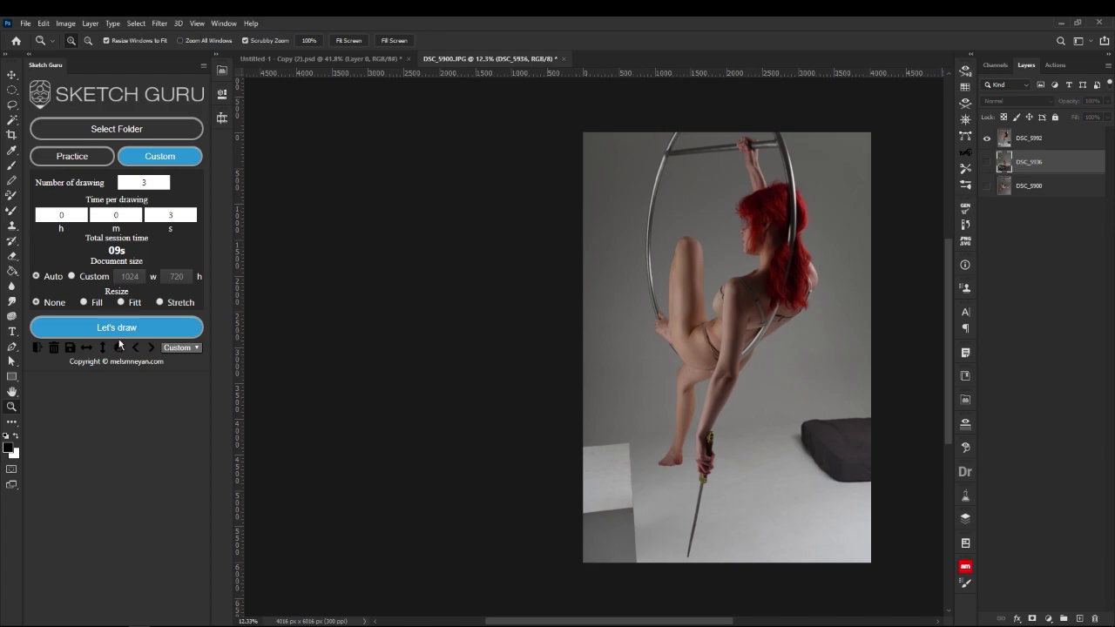
left_click(151, 347)
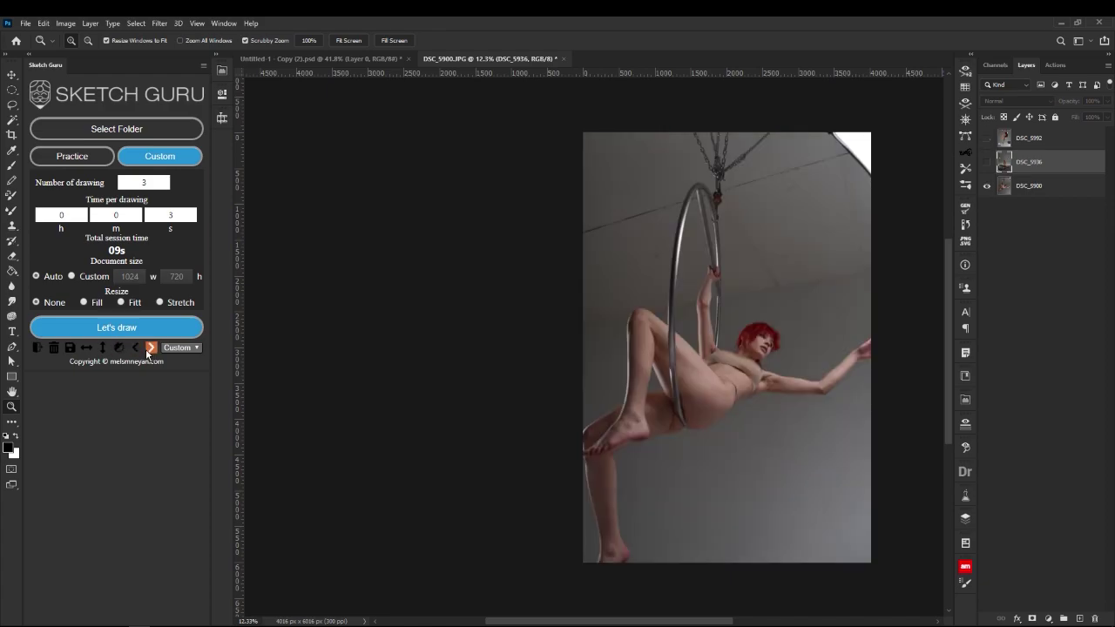
left_click(54, 349)
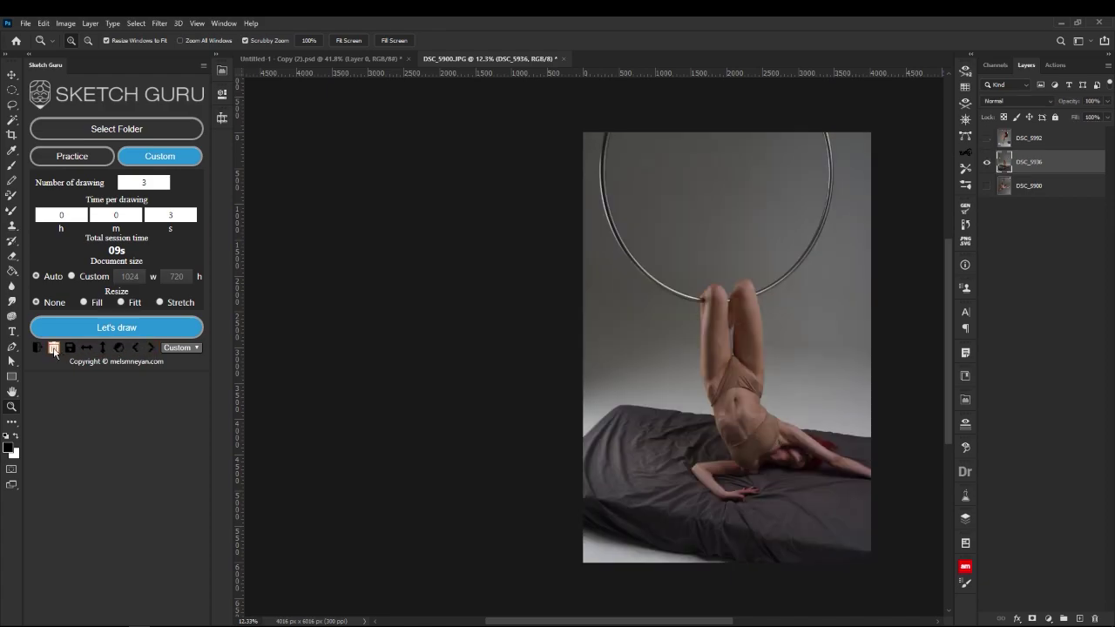
left_click(151, 349)
left_click(150, 349)
Close the reference photo document DSC_5900.JPG from Sketch Guru.
left_click(120, 349)
left_click(119, 348)
left_click(40, 351)
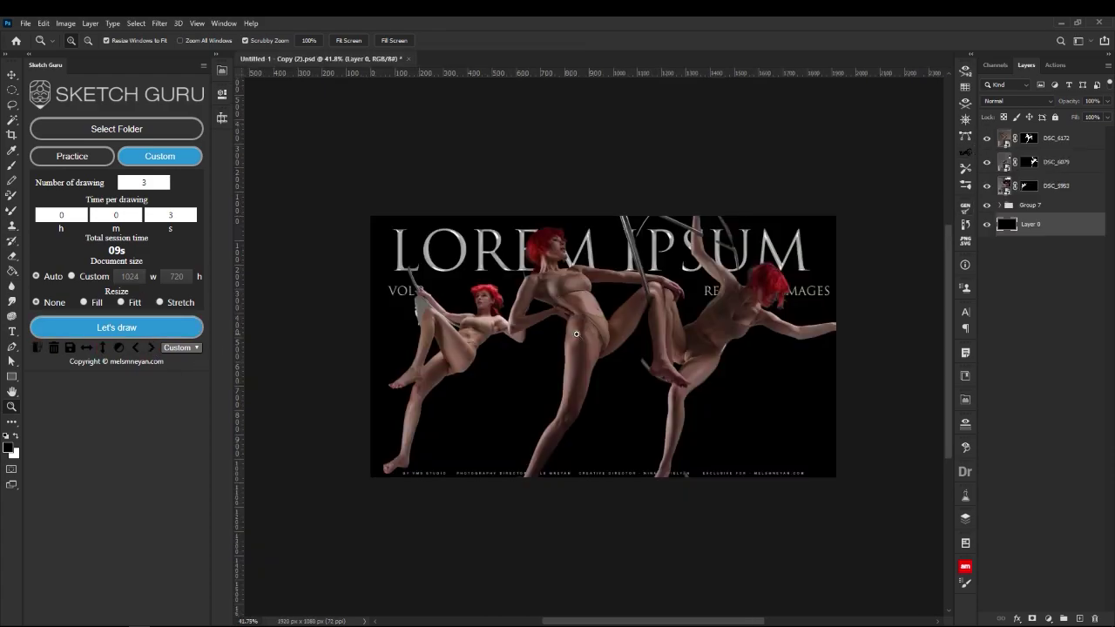
Start a new Sketch Guru session with 3 drawings at 3 s each, leaving empty canvas space beside the reference photo.
left_click(649, 338)
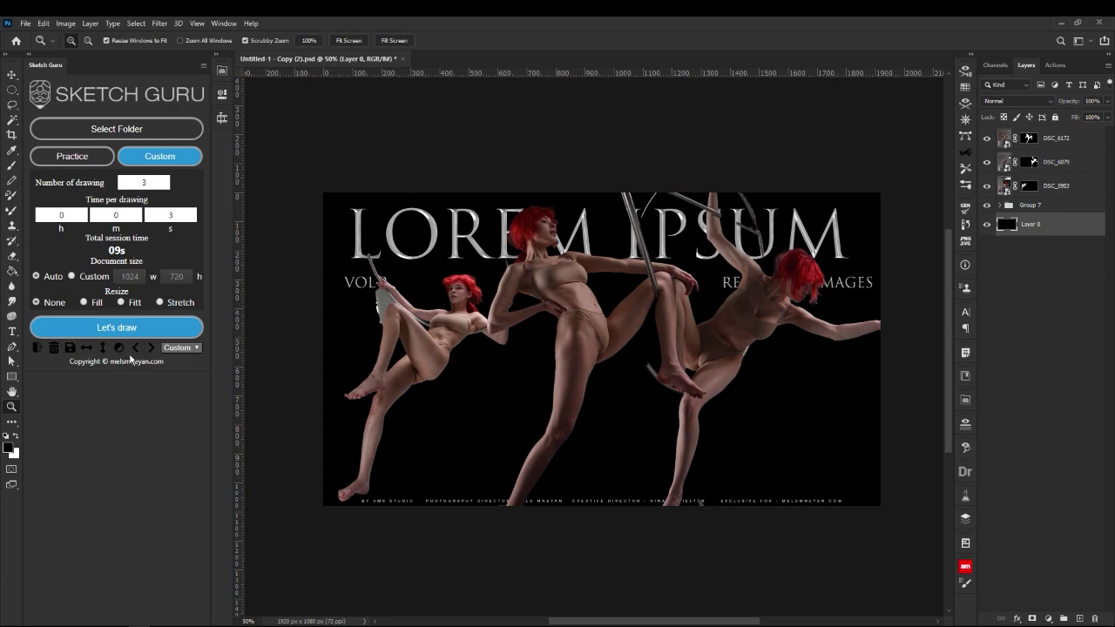
left_click(143, 321)
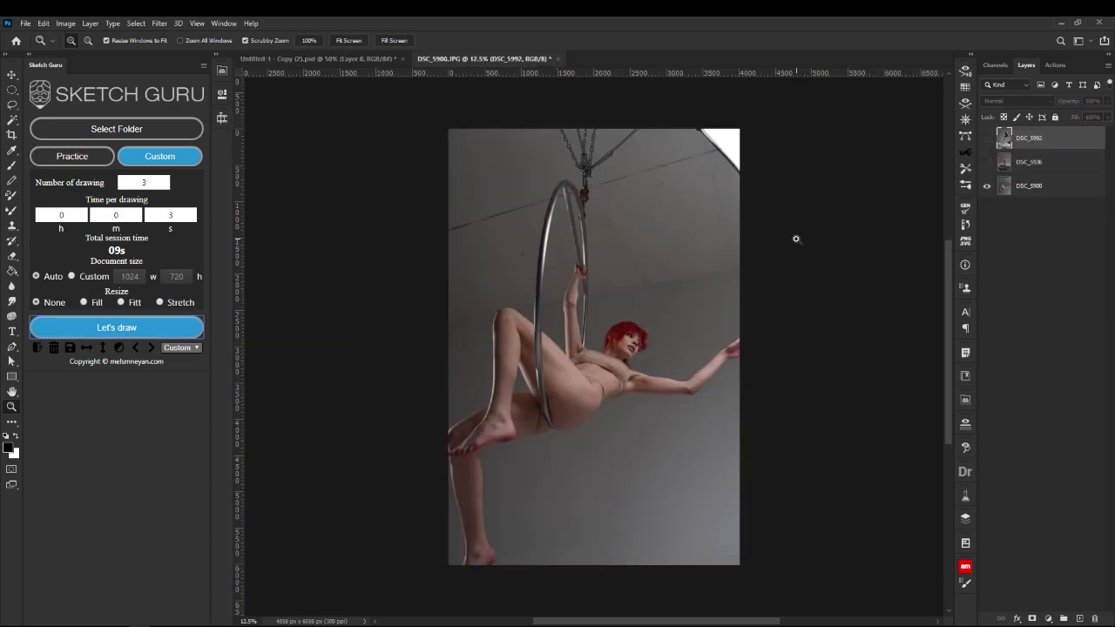
left_click_drag(533, 261, 657, 263)
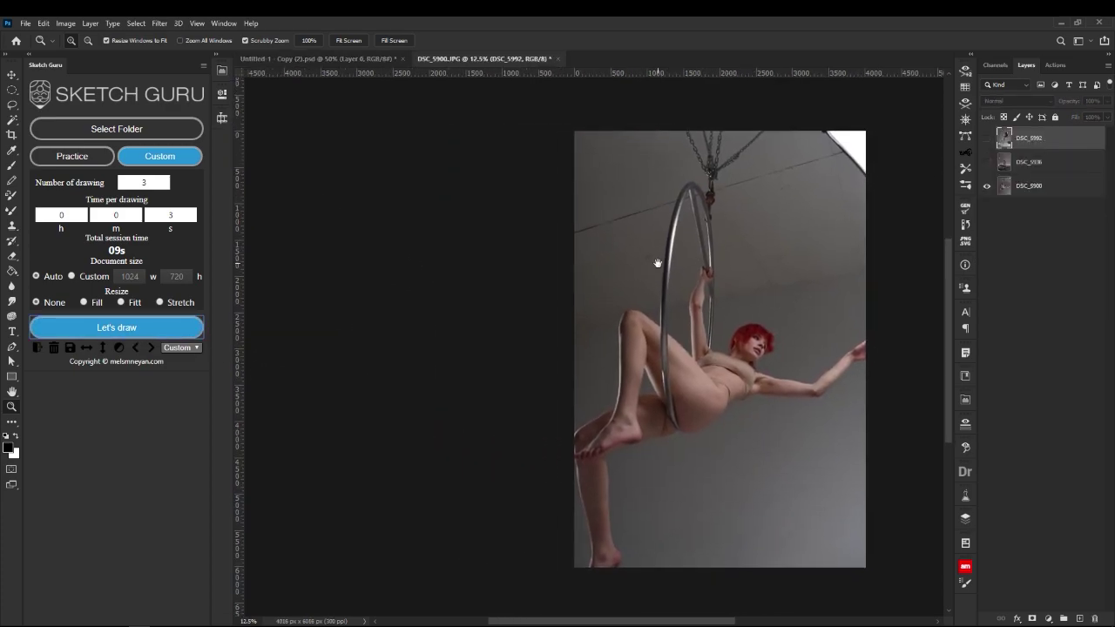
Draw an artboard of about 4048 × 6656 px beside the reference photo, and add one matching artboard above it and another beside that one.
left_click_drag(11, 76, 74, 97)
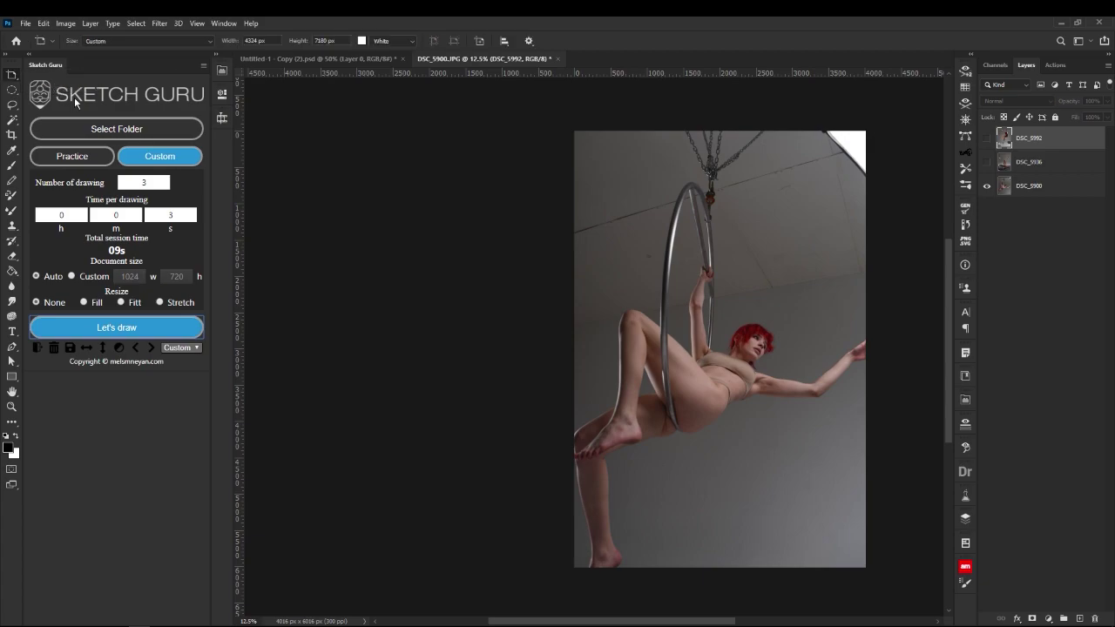
left_click_drag(317, 111, 562, 591)
left_click_drag(649, 309, 517, 322)
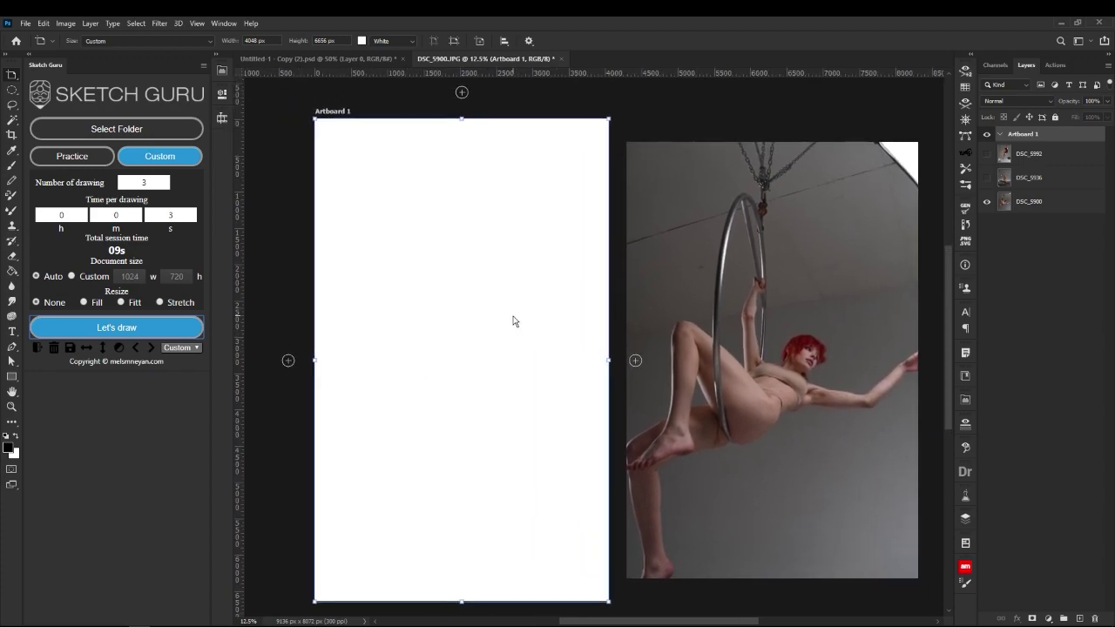
left_click(462, 92)
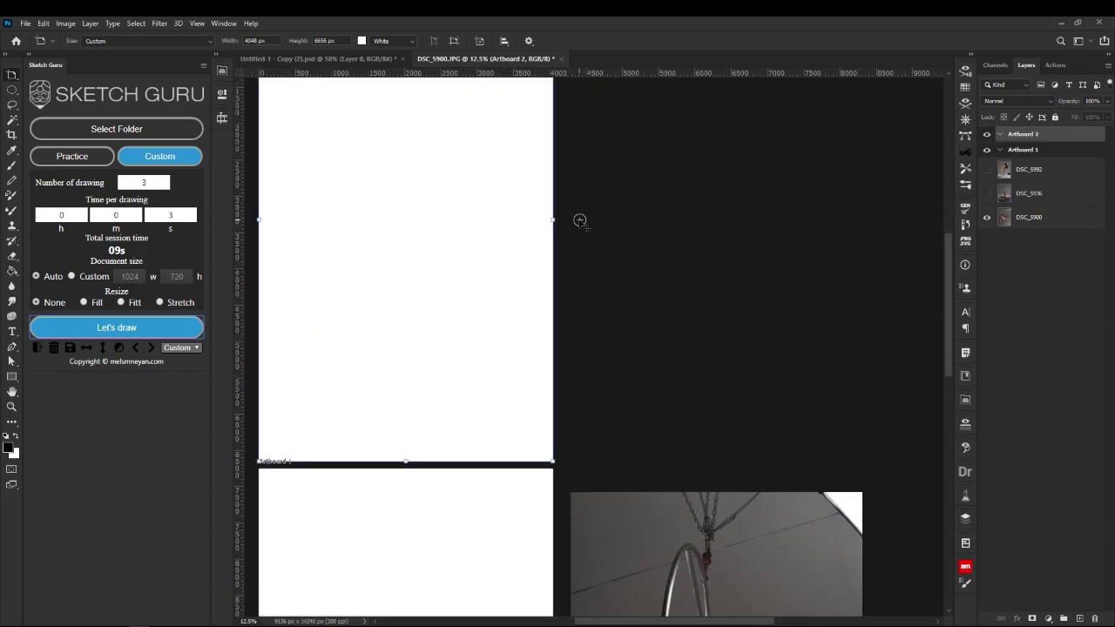
left_click(579, 220)
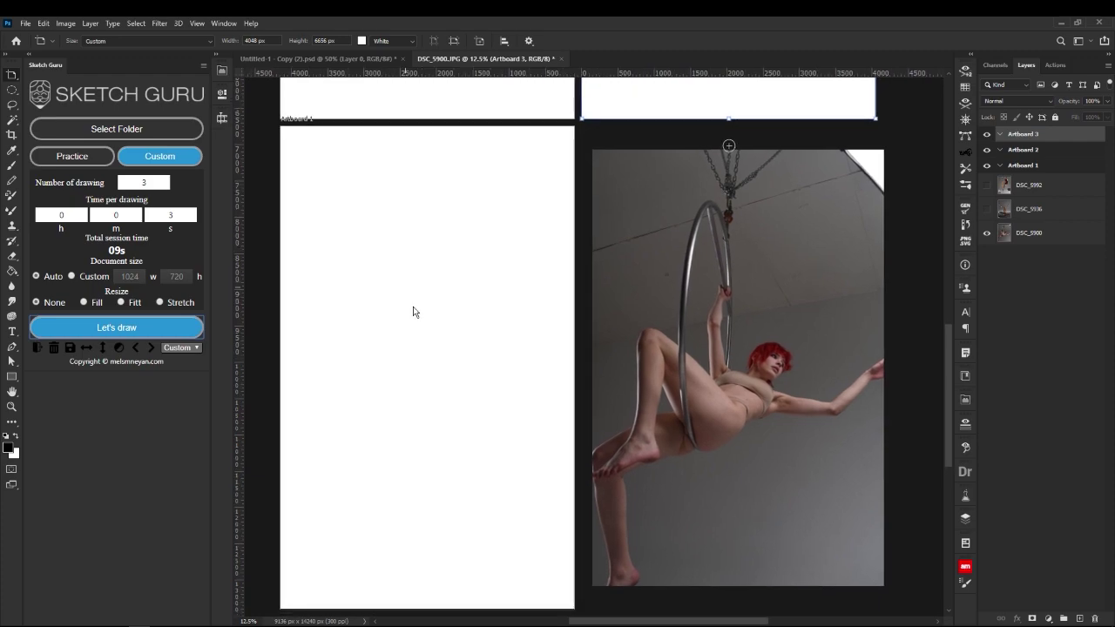
Add a new layer, paint freehand test strokes across the artboards with the Brush tool, and undo the last two strokes.
key("b")
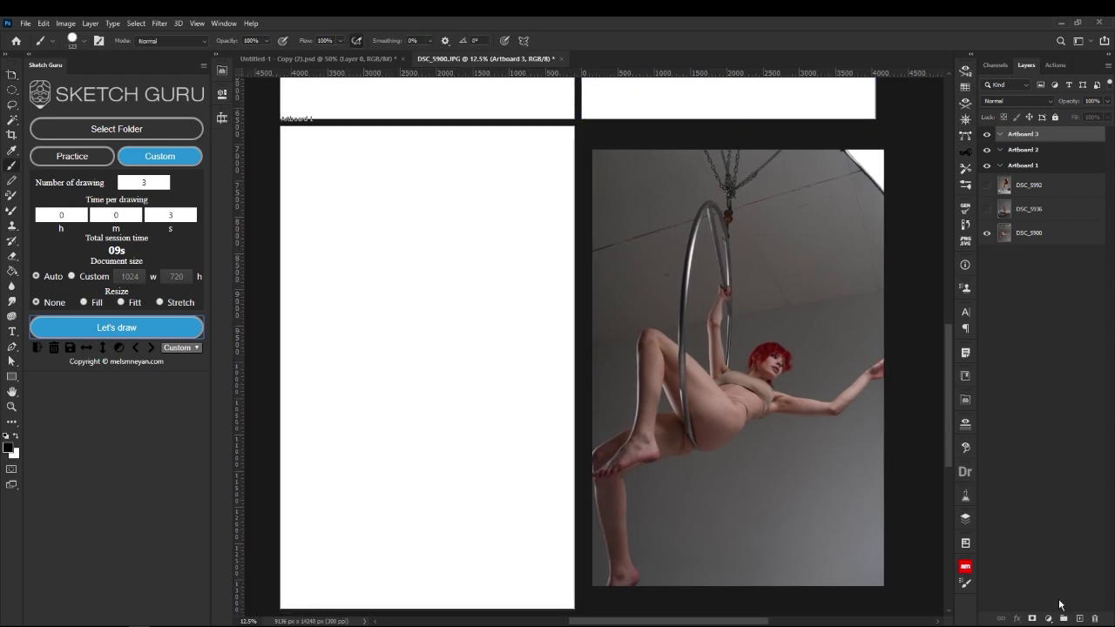
left_click(1078, 619)
mouse_move(522, 207)
left_mouse_down()
mouse_move(383, 403)
mouse_move(527, 330)
left_mouse_up()
left_click_drag(553, 234, 456, 425)
left_click_drag(485, 351, 572, 340)
left_click_drag(644, 313, 716, 382)
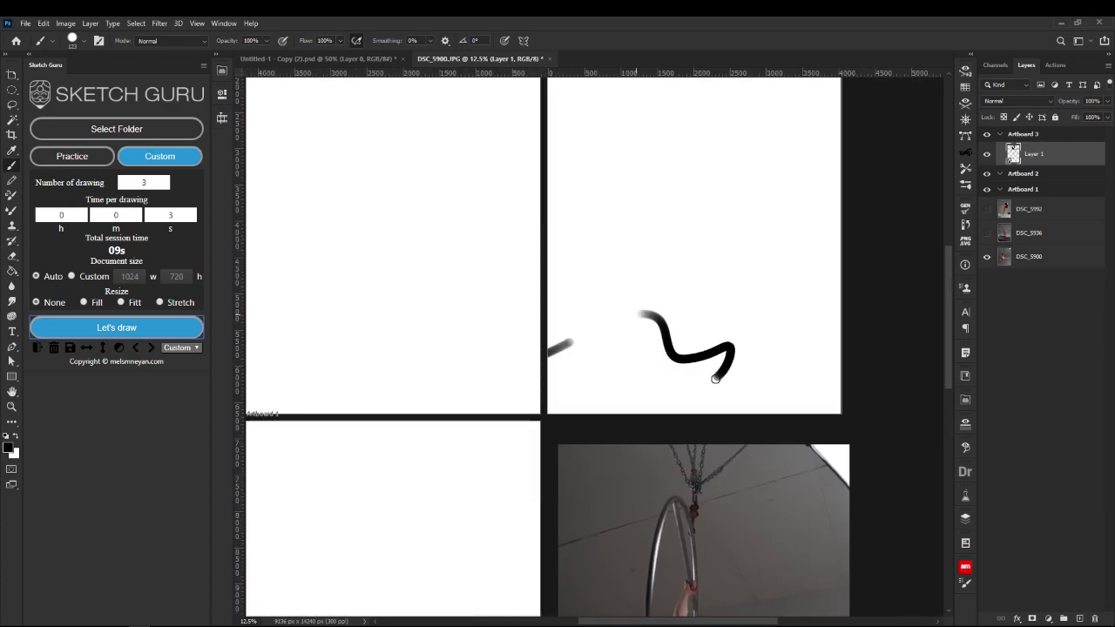
mouse_move(627, 426)
left_mouse_down()
mouse_move(486, 333)
mouse_move(718, 191)
left_mouse_up()
key("ctrl+z")
key("ctrl+z")
Paint bold freehand strokes on Artboard 1 beside the reference photo.
left_click_drag(598, 398, 615, 297)
left_click_drag(520, 251, 509, 364)
scroll(544, 298, "up", 2)
scroll(563, 300, "right", 2)
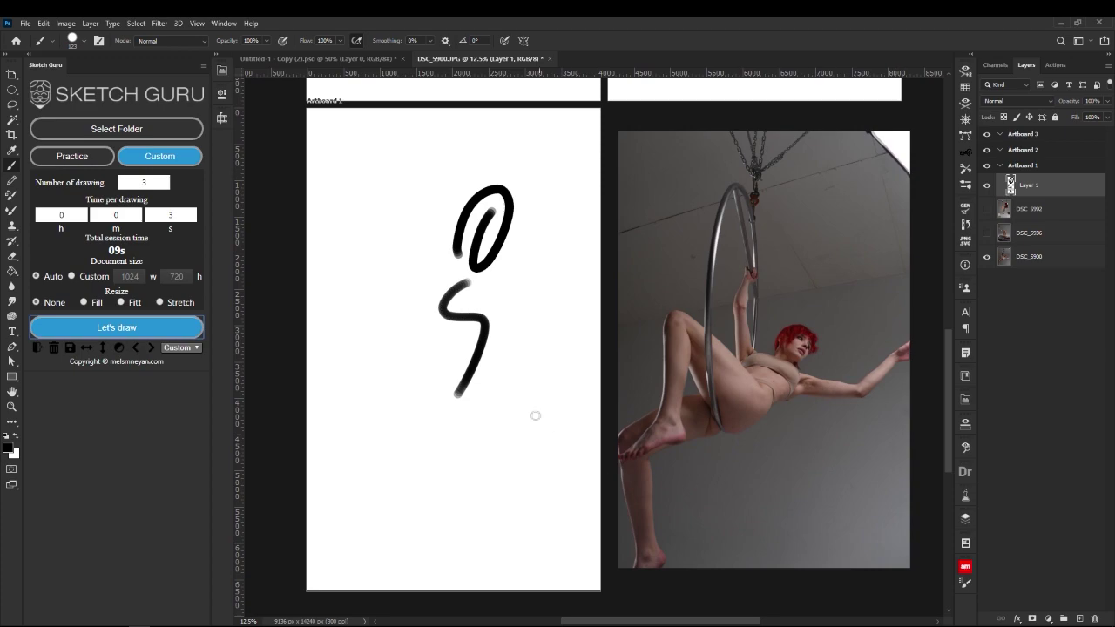
scroll(593, 384, "up", 1)
scroll(593, 384, "right", 1)
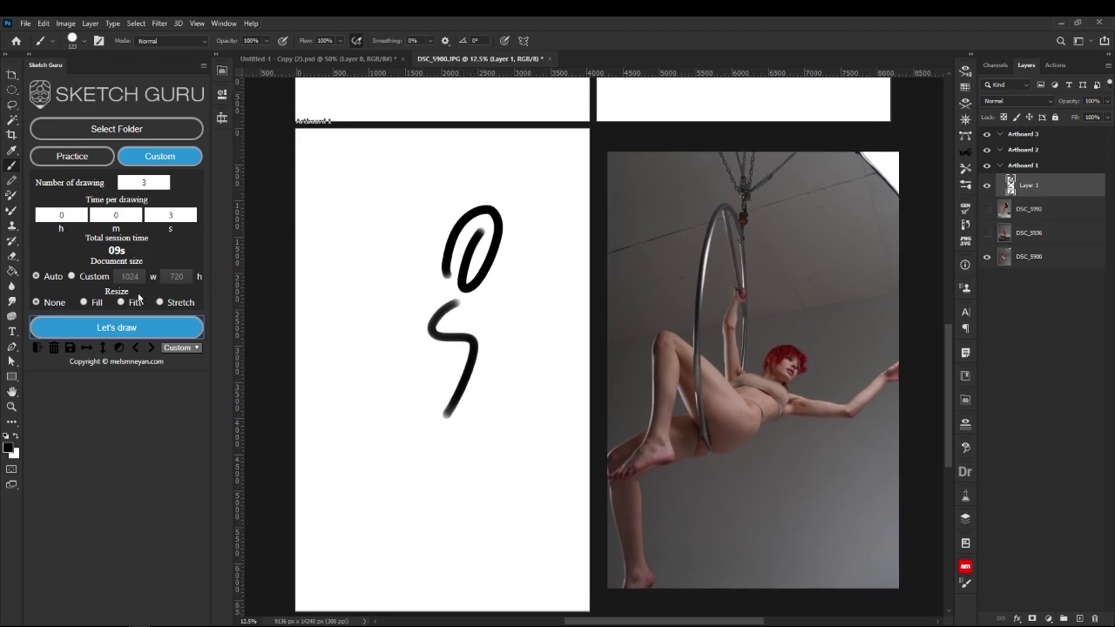
Reduce the brush size and paint several thinner curved strokes on Artboard 1, undoing an unwanted one.
mouse_move(448, 305)
left_mouse_down()
mouse_move(428, 306)
mouse_move(468, 314)
mouse_move(455, 302)
mouse_move(461, 353)
mouse_move(441, 364)
mouse_move(467, 351)
left_mouse_up()
right_click(462, 302, "alt")
key("ctrl+z")
mouse_move(466, 352)
left_mouse_down()
mouse_move(456, 351)
mouse_move(438, 412)
left_mouse_up()
Step forward and back through the reference photos beside the sketched artboard, ending on DSC_5936.
left_click(150, 350)
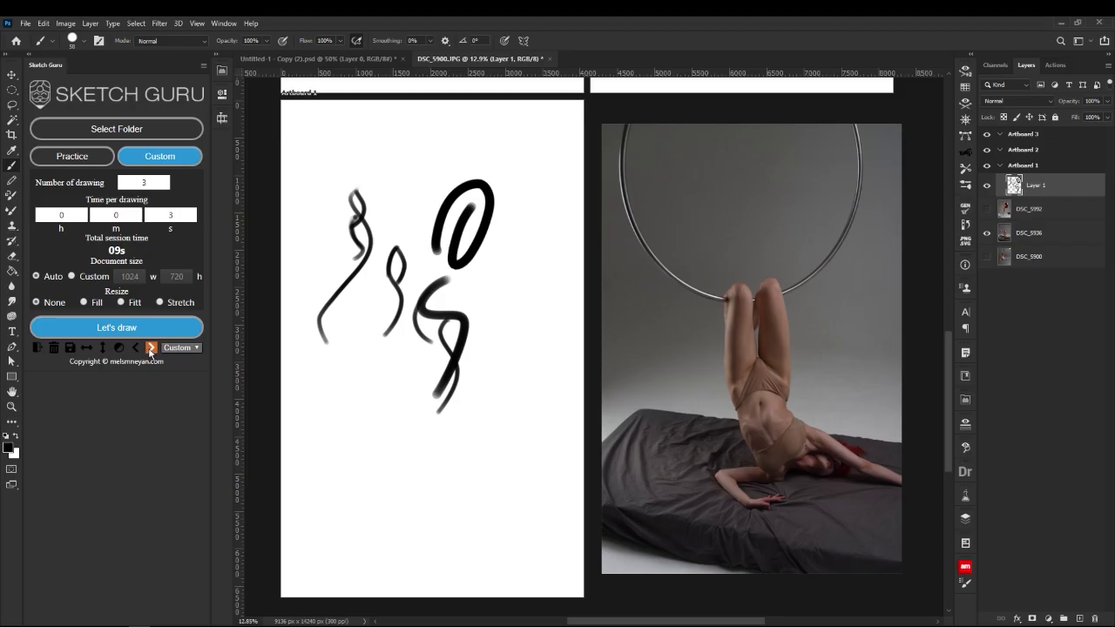
left_click(150, 349)
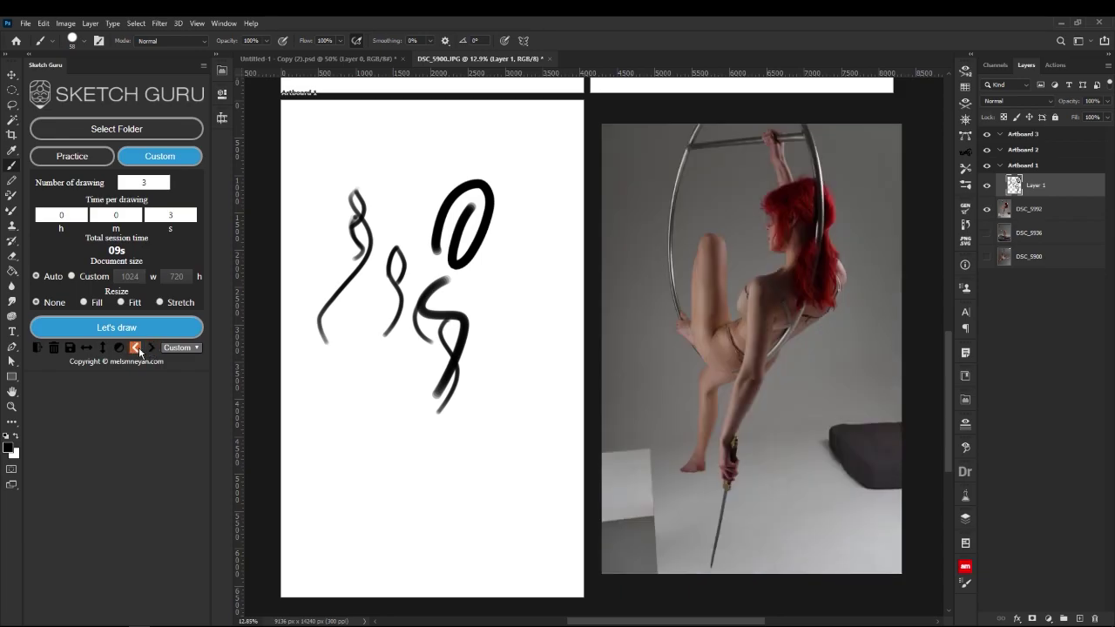
left_click(150, 349)
left_click(152, 351)
left_click(152, 351)
left_click(152, 351)
left_click(136, 350)
left_click(151, 351)
left_click(135, 351)
left_click(135, 349)
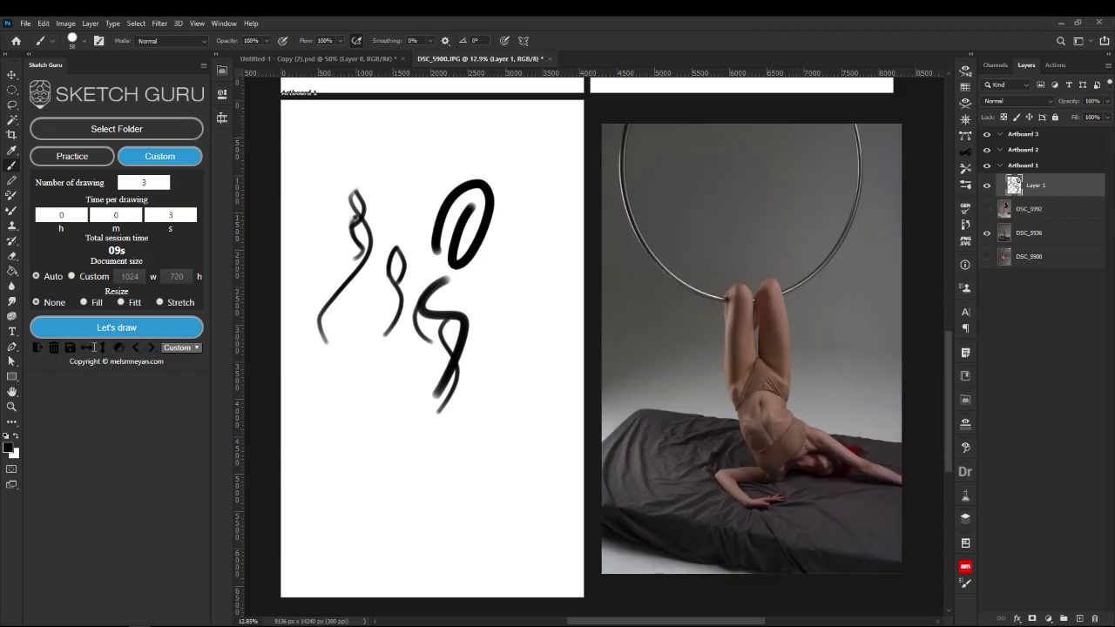
Try flipping the DSC_5936 reference photo beside the artboard, and return it to its original orientation.
left_click(88, 351)
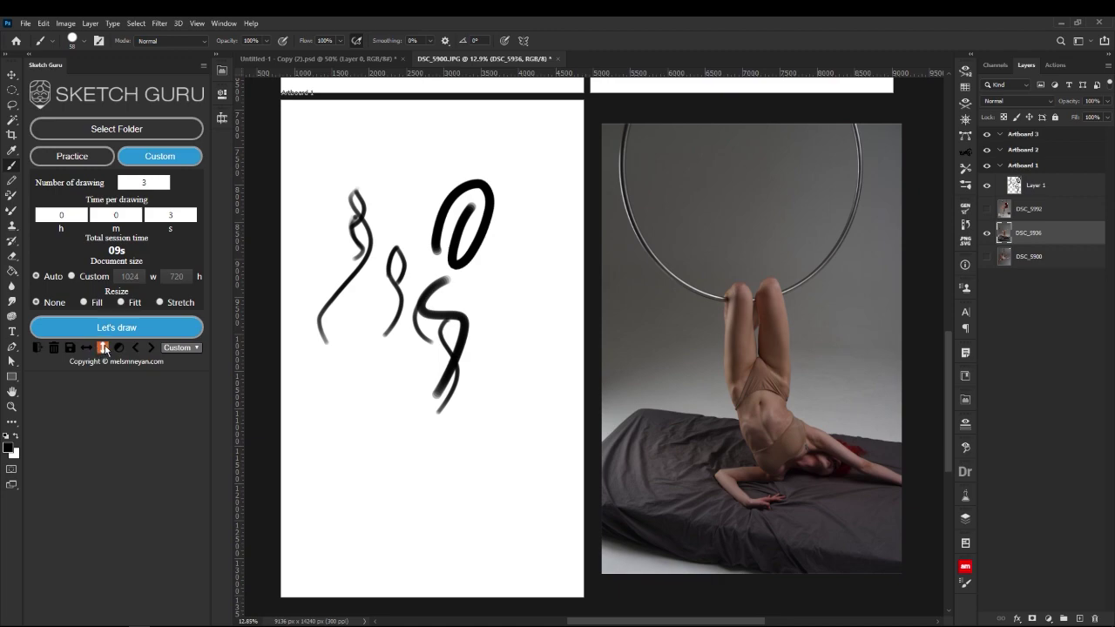
left_click(105, 349)
left_click(104, 348)
Switch Sketch Guru from the custom session to Practice mode.
key("z")
left_click_drag(355, 214, 343, 279)
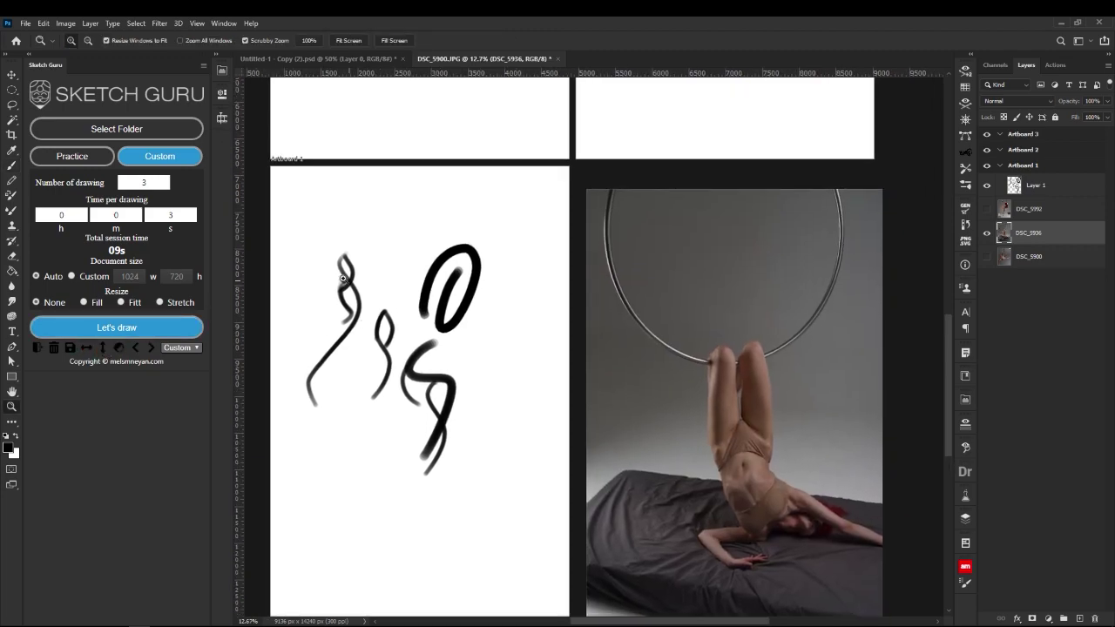
left_click(93, 162)
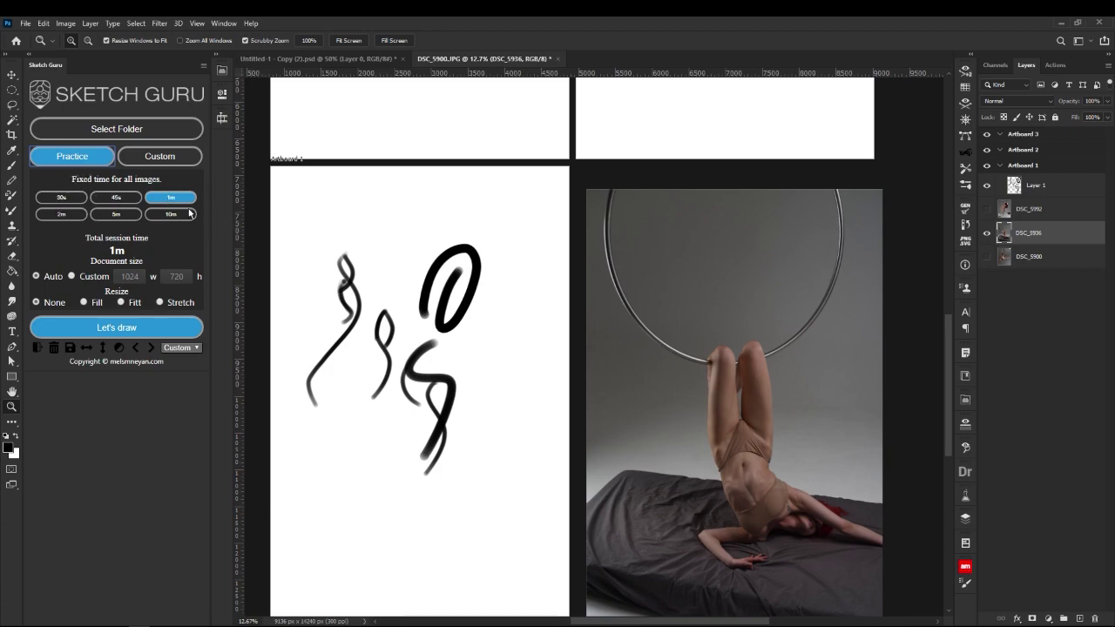
Close the sketched DSC_5900 session document and set the fixed practice time to 10m for all images.
left_click_drag(379, 223, 325, 226)
key("shift+v")
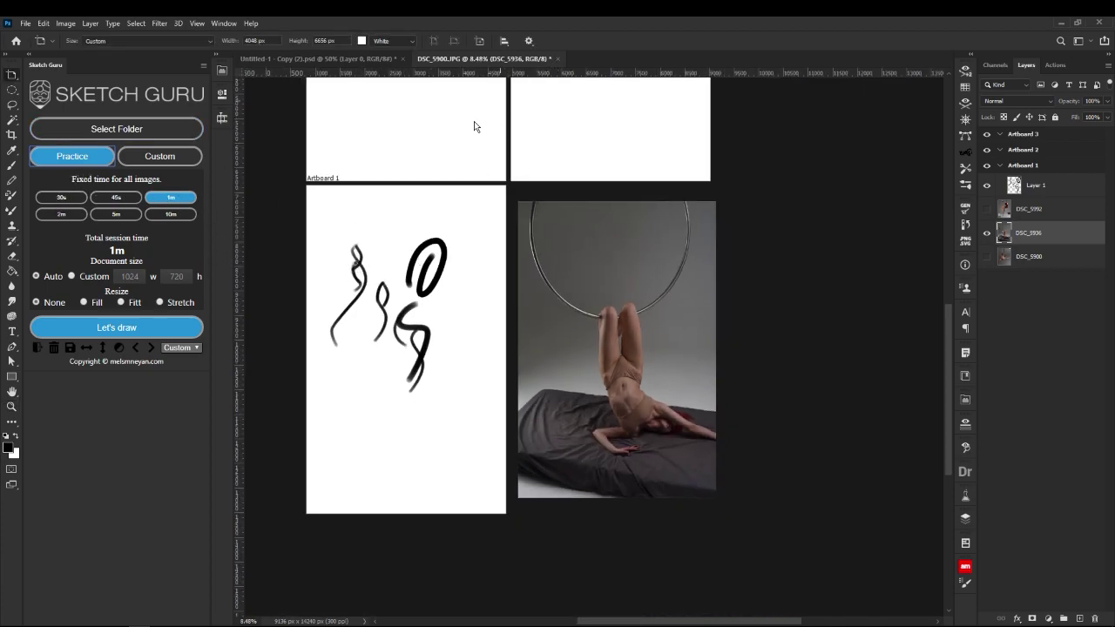
left_click(37, 348)
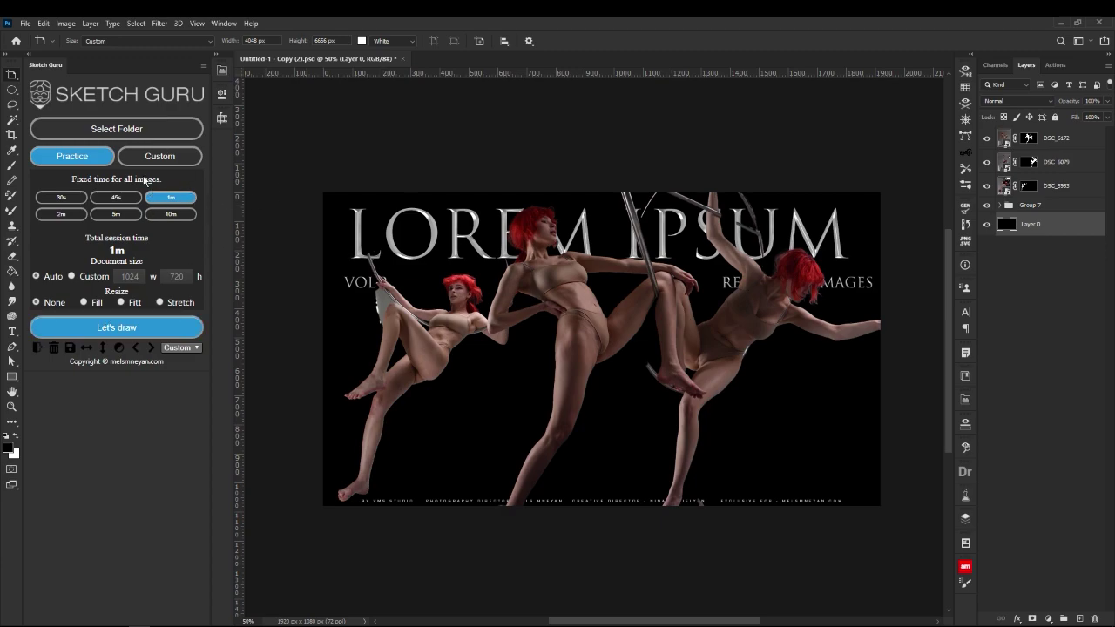
left_click(165, 216)
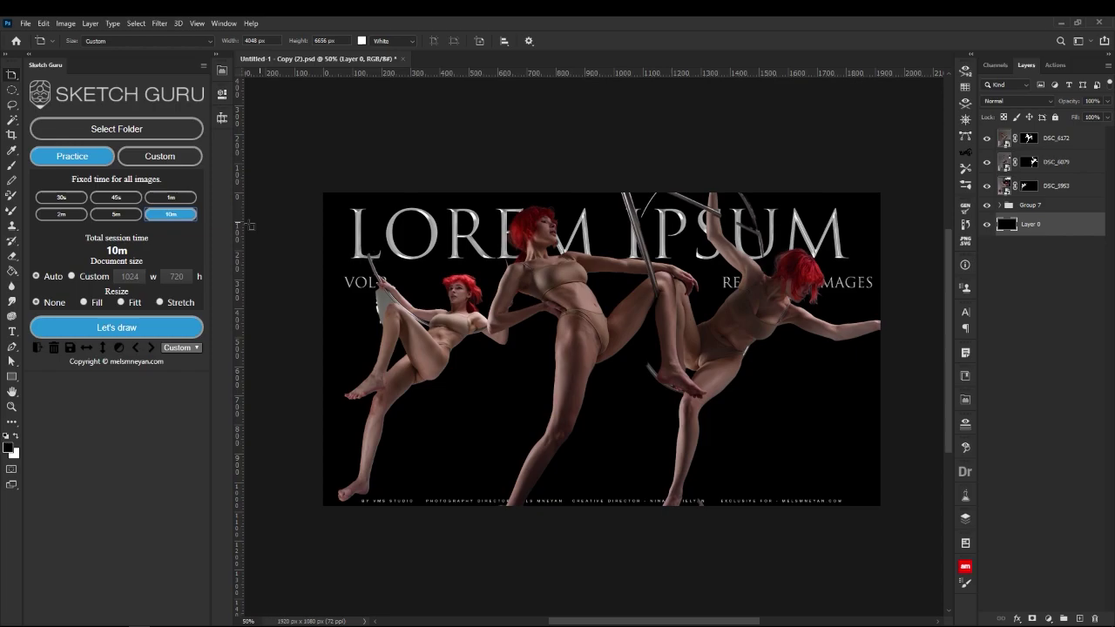
Choose the test folder of reference photos and start the 10-minute practice session.
left_click(155, 132)
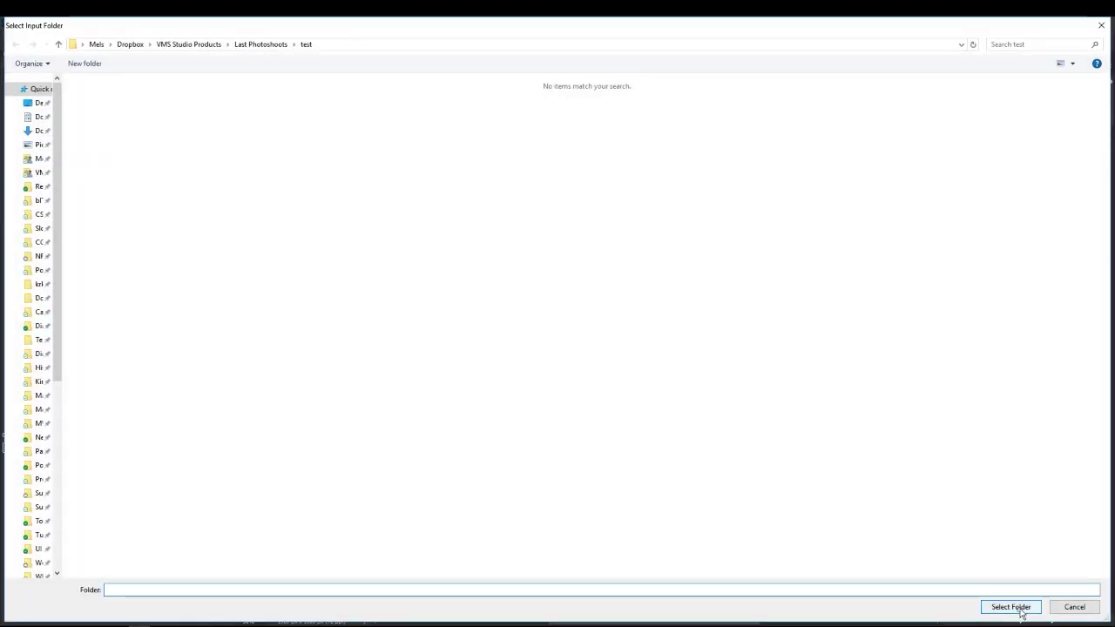
left_click(992, 606)
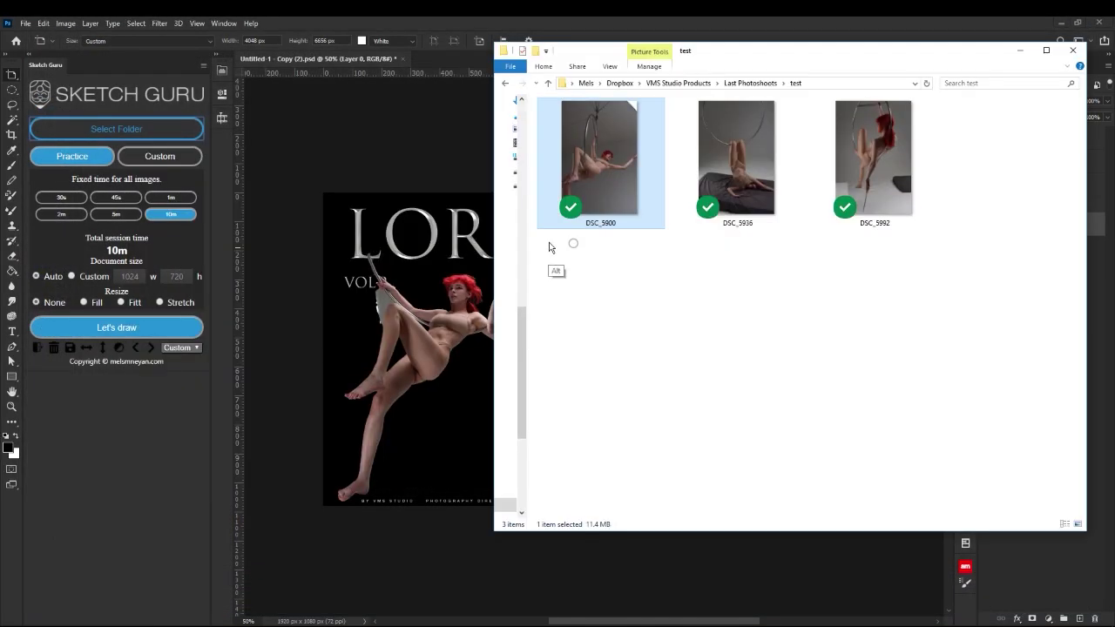
left_click_drag(656, 251, 870, 209)
left_click(183, 326)
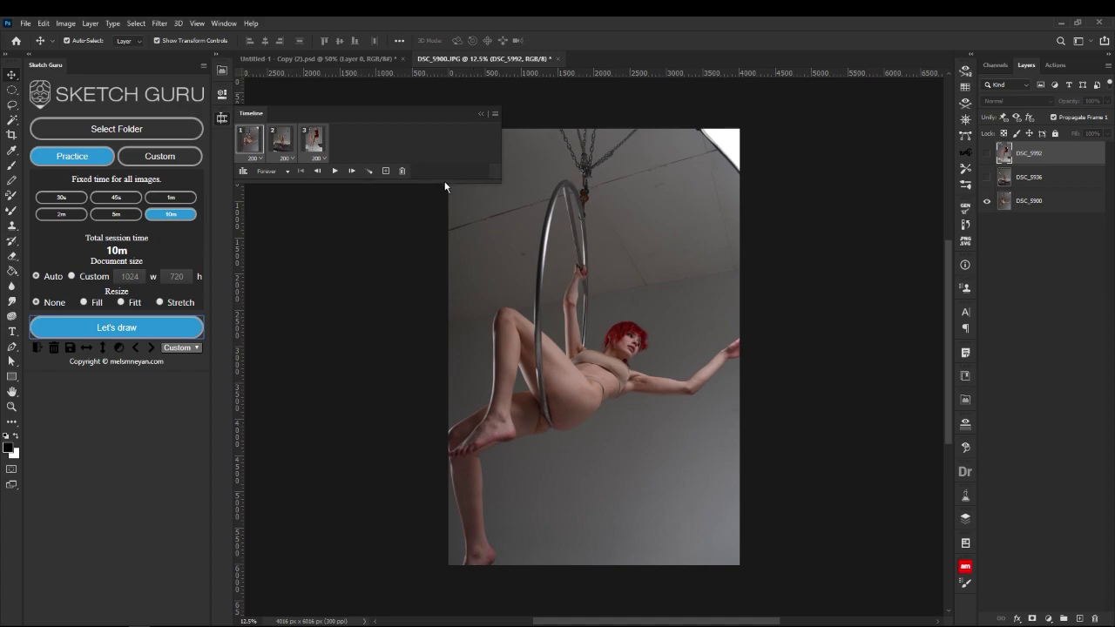
Play and stop the reference photo frames in the Timeline, and collapse the Timeline.
left_click(403, 172)
left_click(552, 247)
left_click_drag(503, 161, 402, 196)
left_click(335, 170)
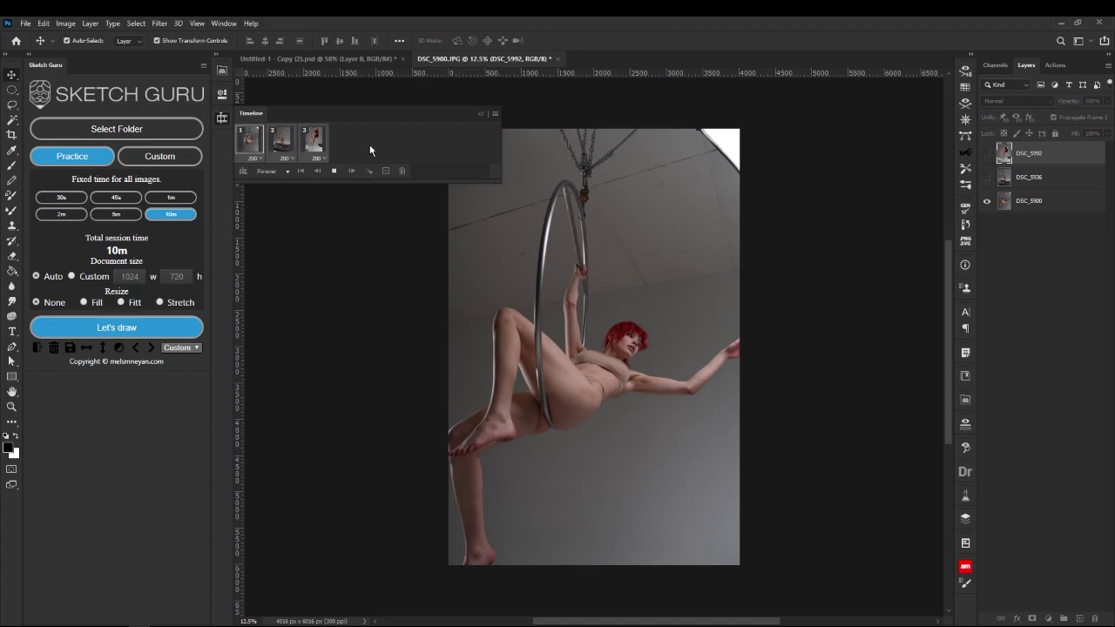
left_click(333, 172)
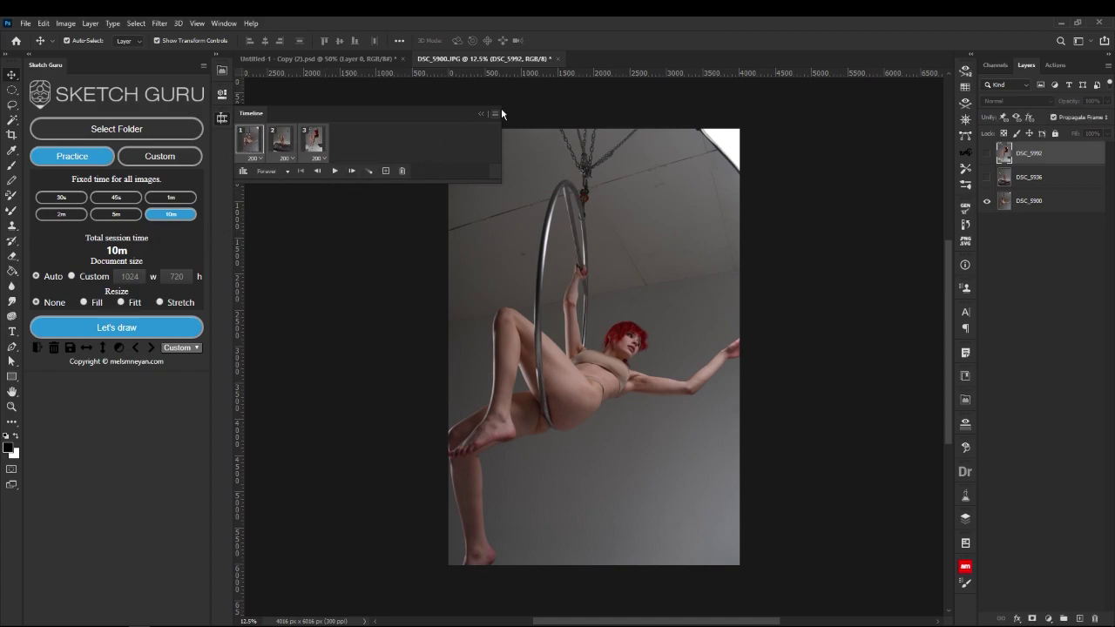
left_click(480, 113)
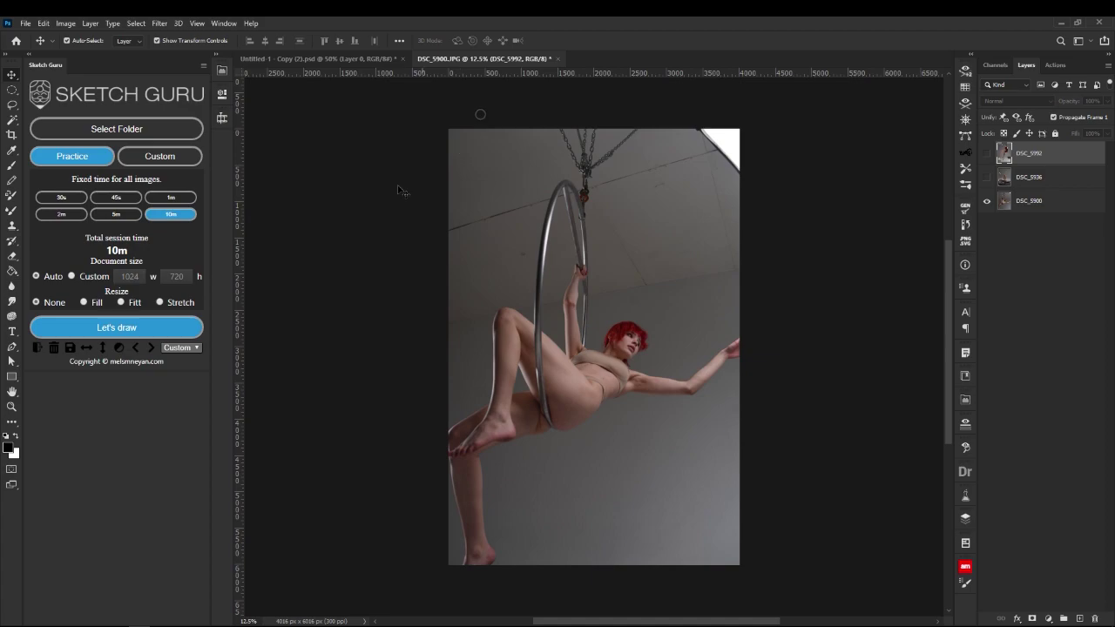
Try other fixed practice times for the images, including 1m, and return to 10m.
left_click(116, 215)
left_click(52, 199)
left_click(100, 210)
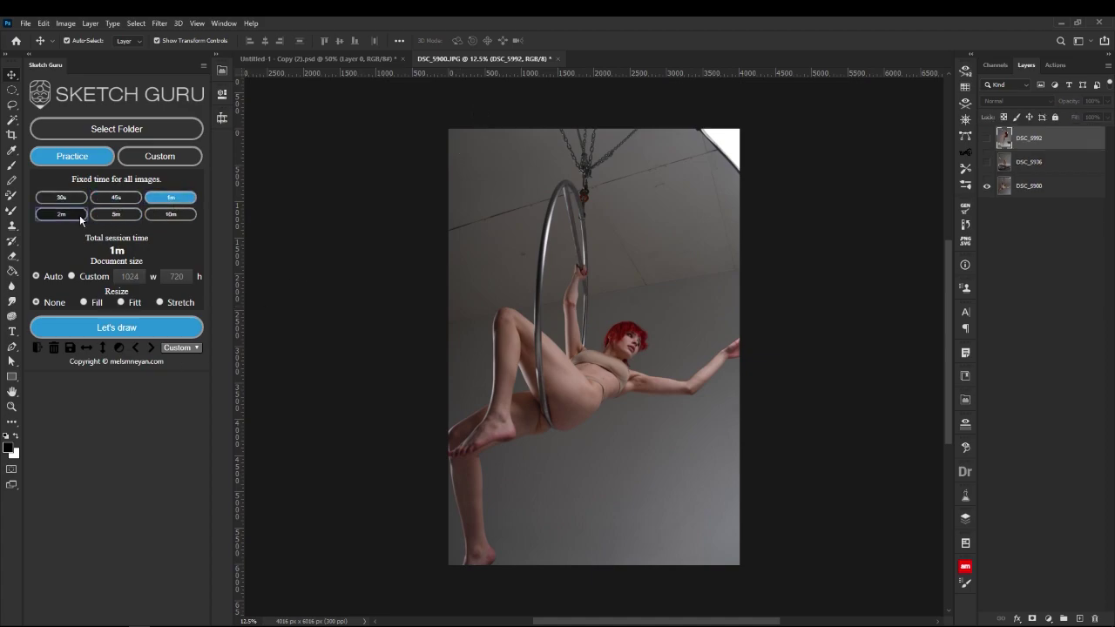
left_click(180, 217)
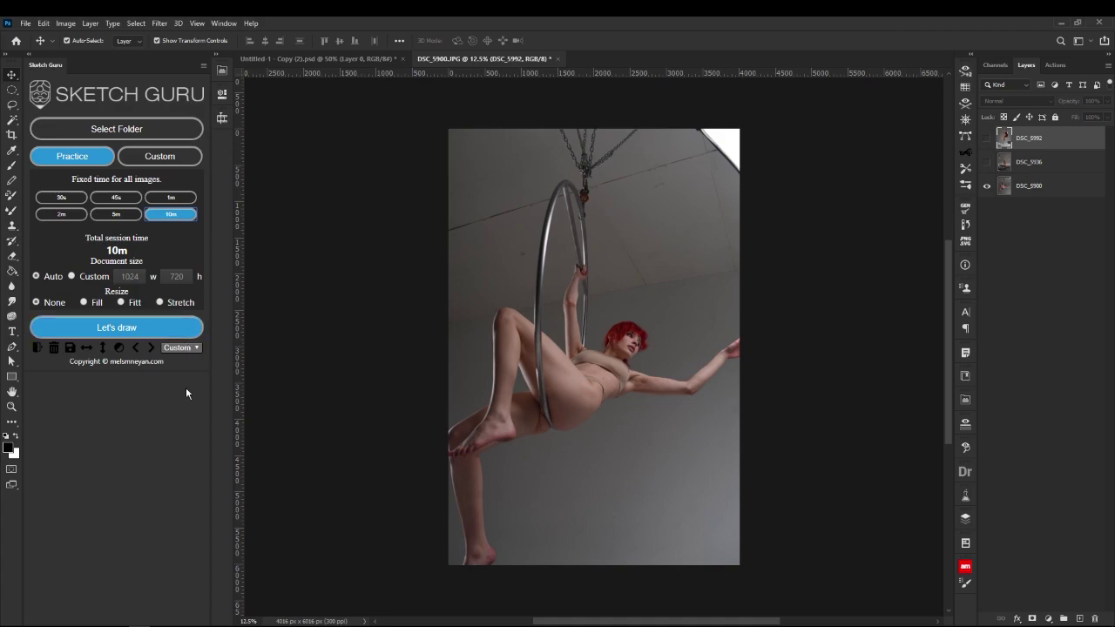
Try the Custom document size option, restore it to Auto, and close the practice session document.
key("z")
left_click_drag(447, 215, 364, 218)
left_click_drag(364, 218, 420, 242)
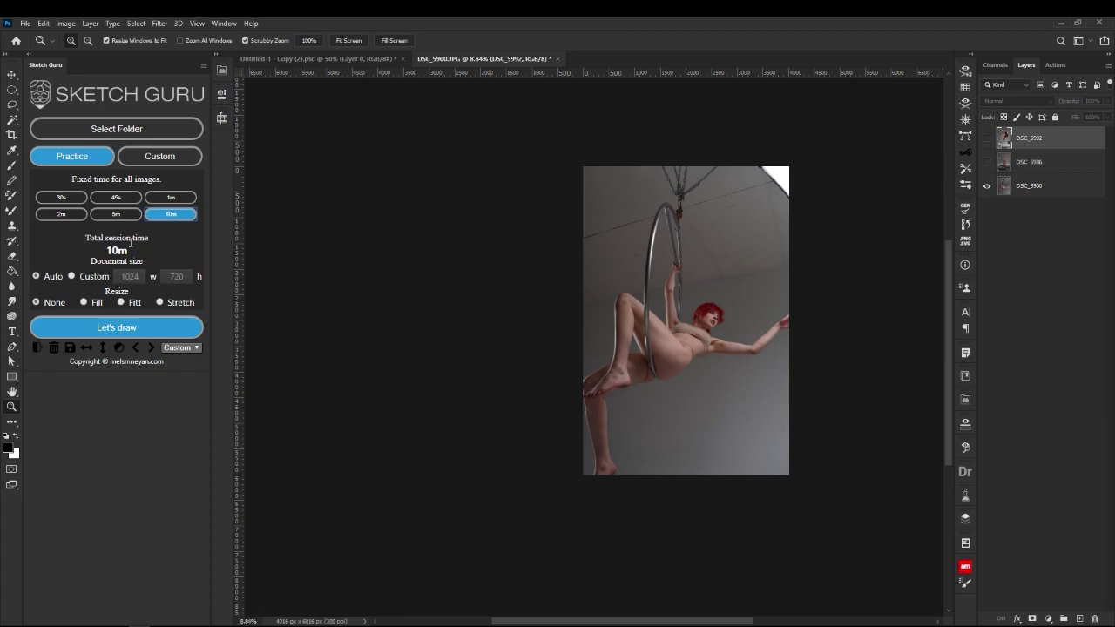
left_click(72, 277)
left_click(137, 277)
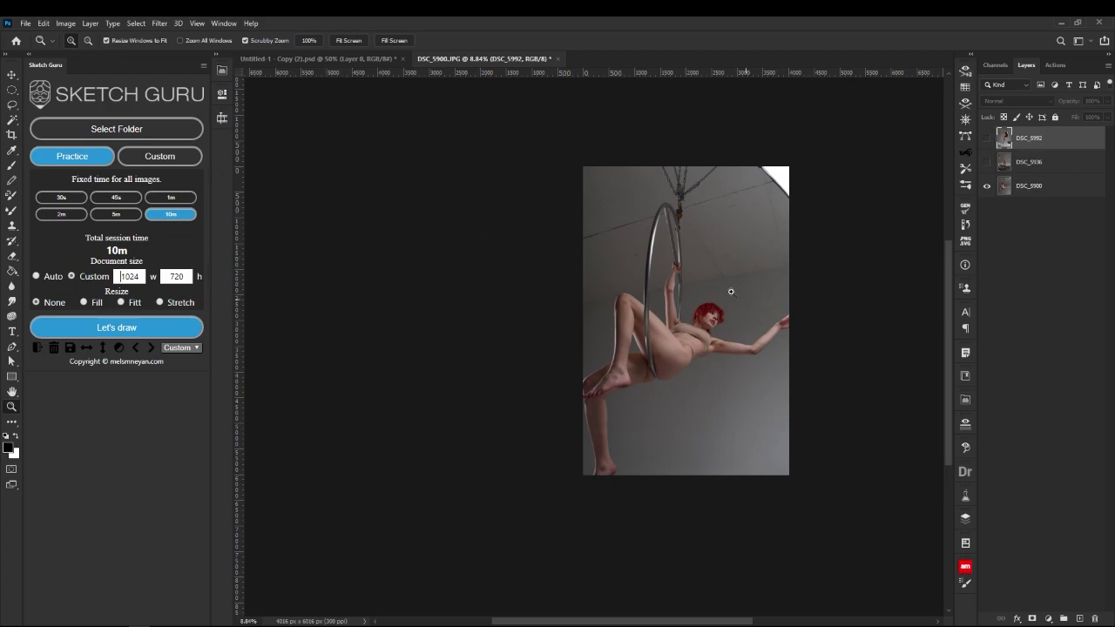
left_click_drag(557, 323, 475, 324)
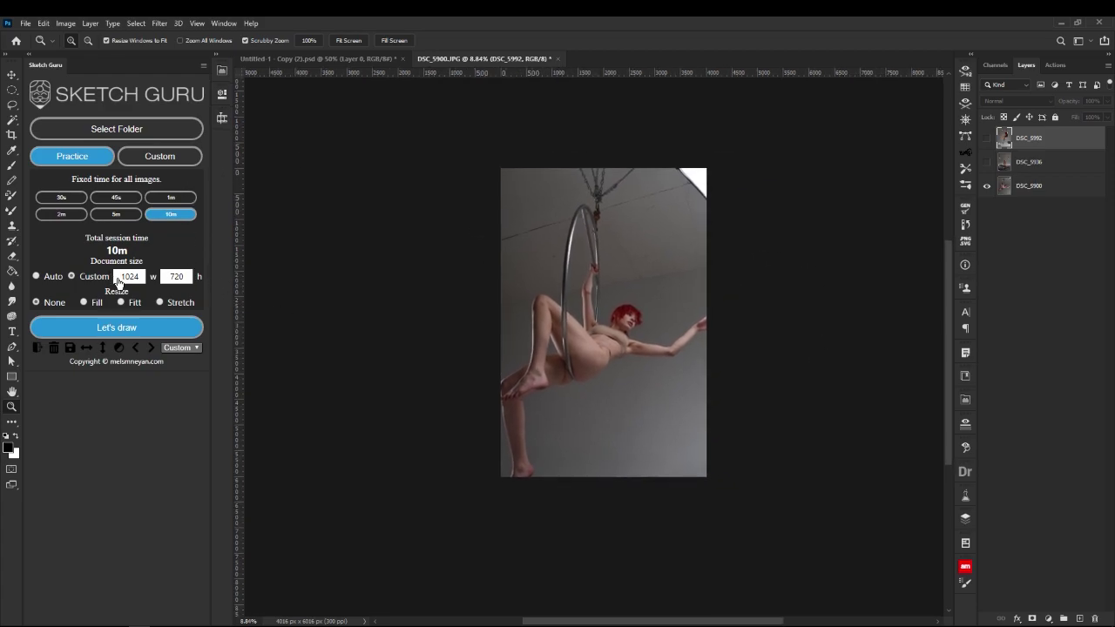
left_click(35, 276)
left_click_drag(360, 256, 420, 269)
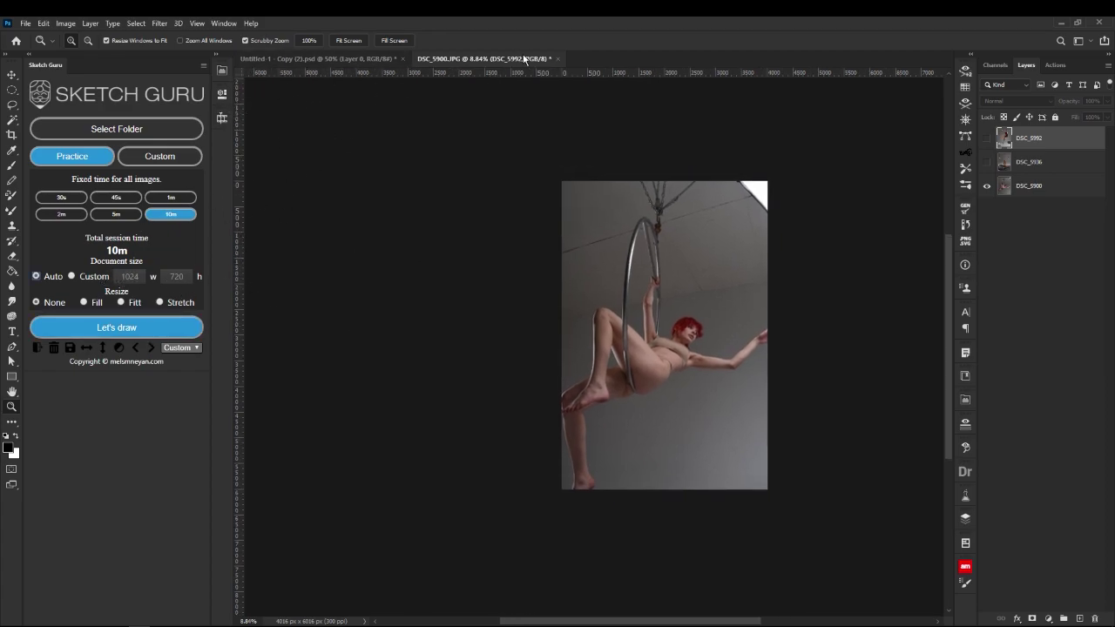
left_click(35, 352)
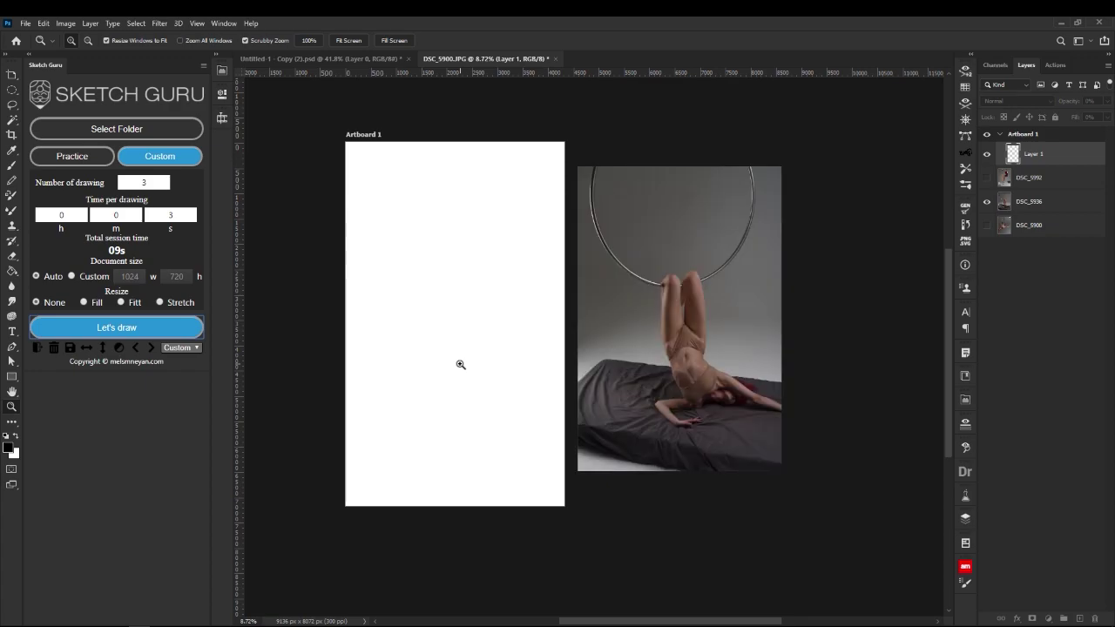
Paint test curved strokes with the Brush tool on Artboard 1 beside the DSC_5992 photo, and undo them.
key("b")
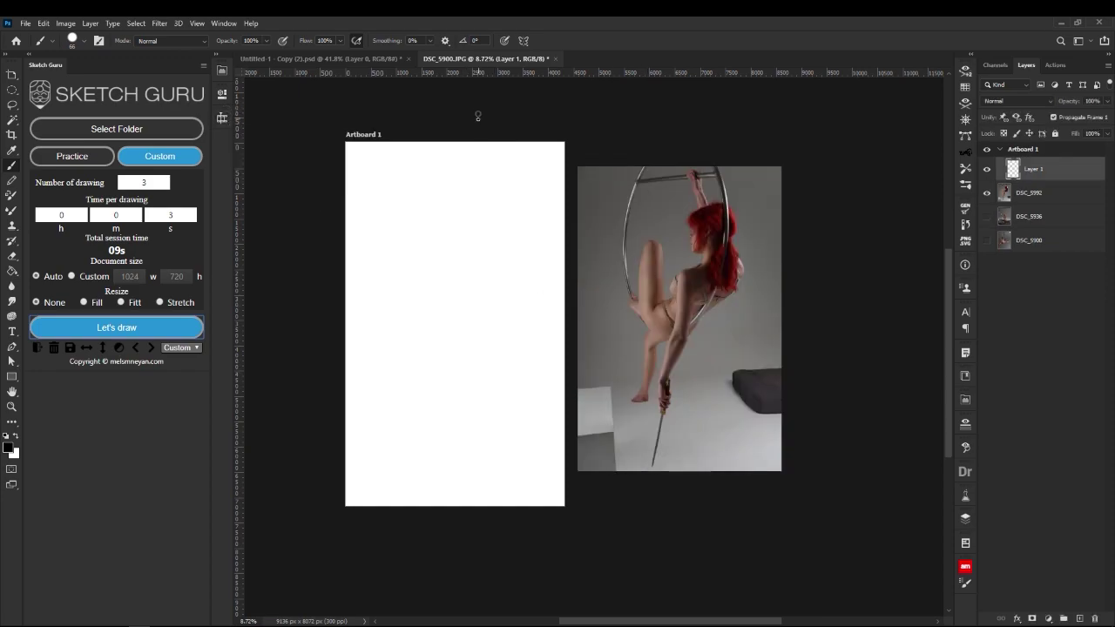
left_click_drag(492, 218, 435, 348)
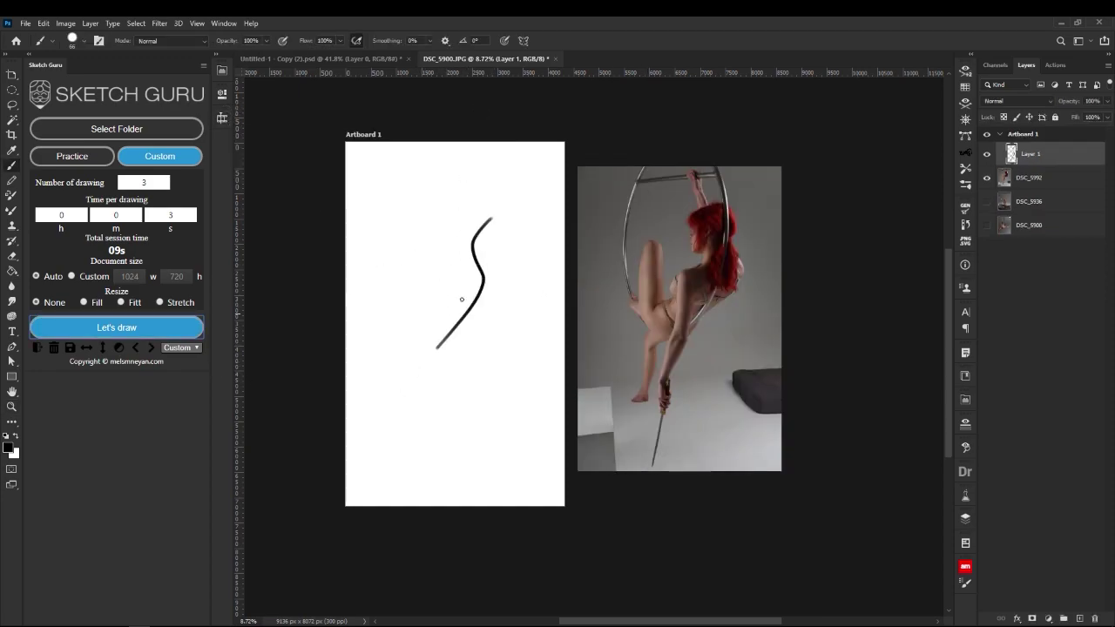
left_click_drag(499, 220, 460, 271)
key("ctrl+z")
Step back and forth through the reference photos beside the blank Artboard 1, ending on DSC_5900.
left_click(150, 347)
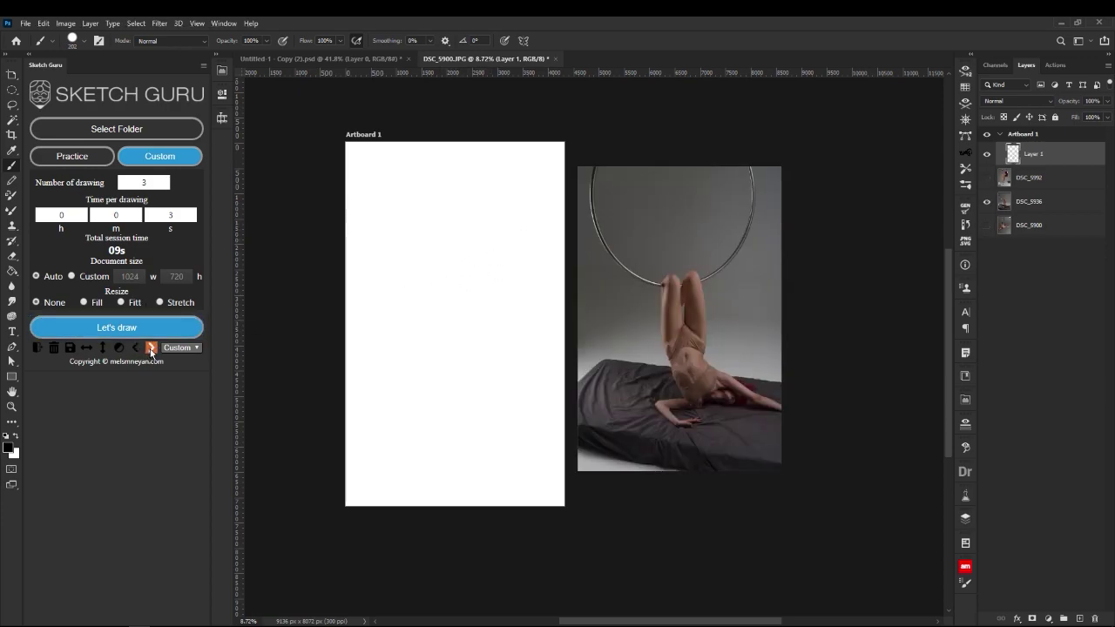
left_click(151, 351)
left_click(136, 350)
left_click(151, 350)
left_click(136, 350)
left_click(151, 350)
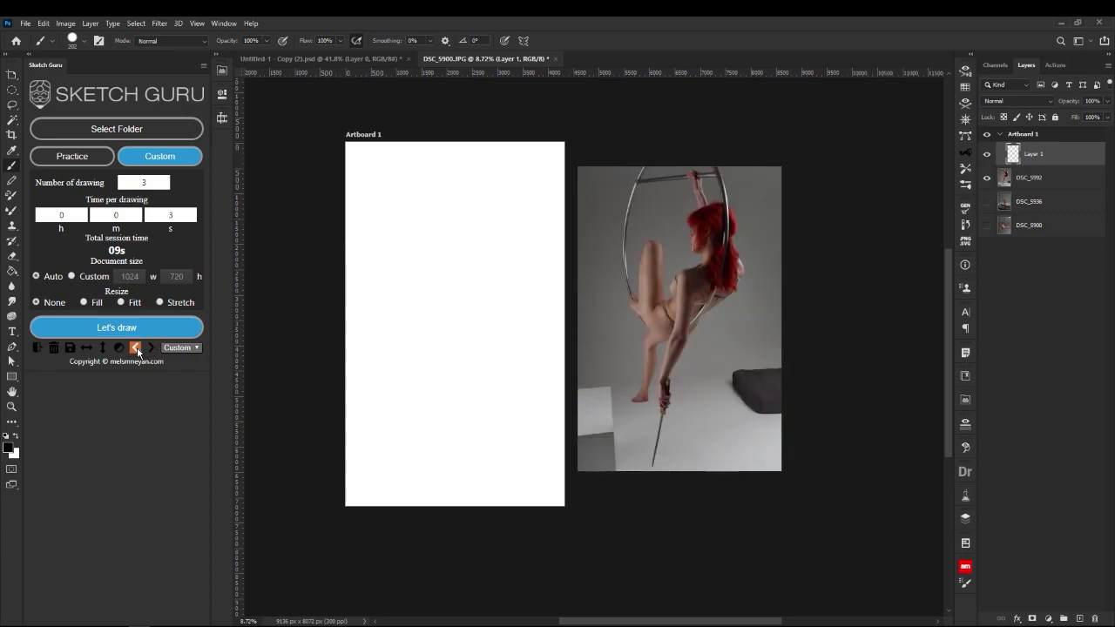
left_click(136, 347)
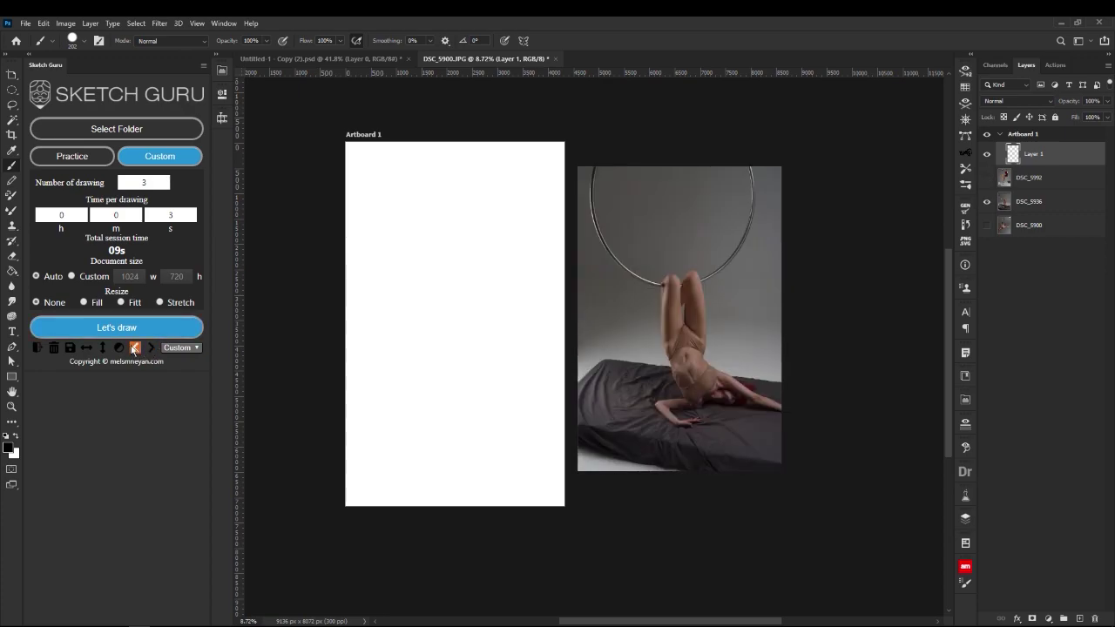
left_click(150, 347)
left_click(137, 348)
left_click(151, 347)
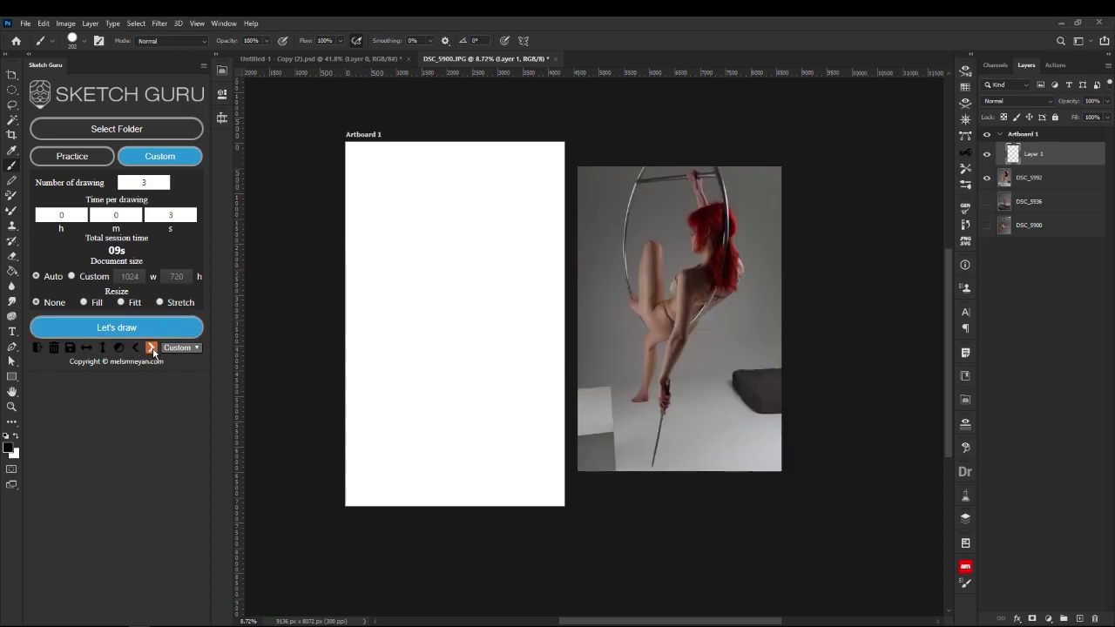
left_click(150, 347)
Paint several quick test strokes on Artboard 1 beside the DSC_5900 photo, undoing each one.
left_click_drag(427, 197, 416, 324)
key("ctrl+z")
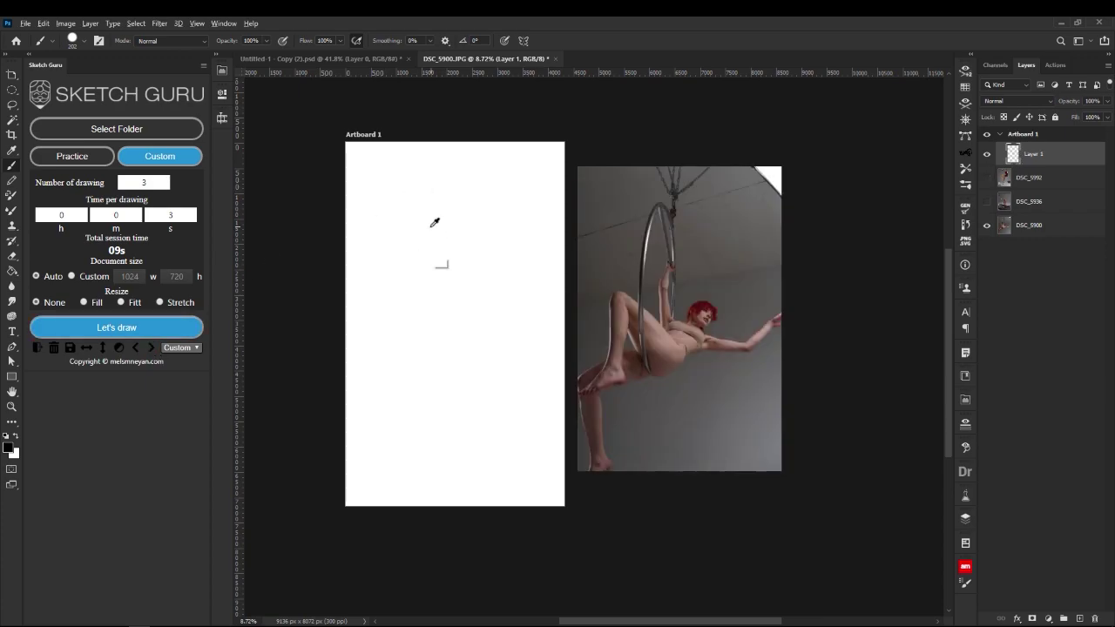
left_click_drag(458, 188, 443, 325)
key("ctrl+z")
left_click_drag(460, 226, 455, 224)
left_click_drag(468, 202, 457, 235)
key("ctrl+z")
Try a Black & White adjustment with a reduced Reds value on the DSC_5900 photo, and delete the adjustment.
left_click(151, 349)
left_click(119, 347)
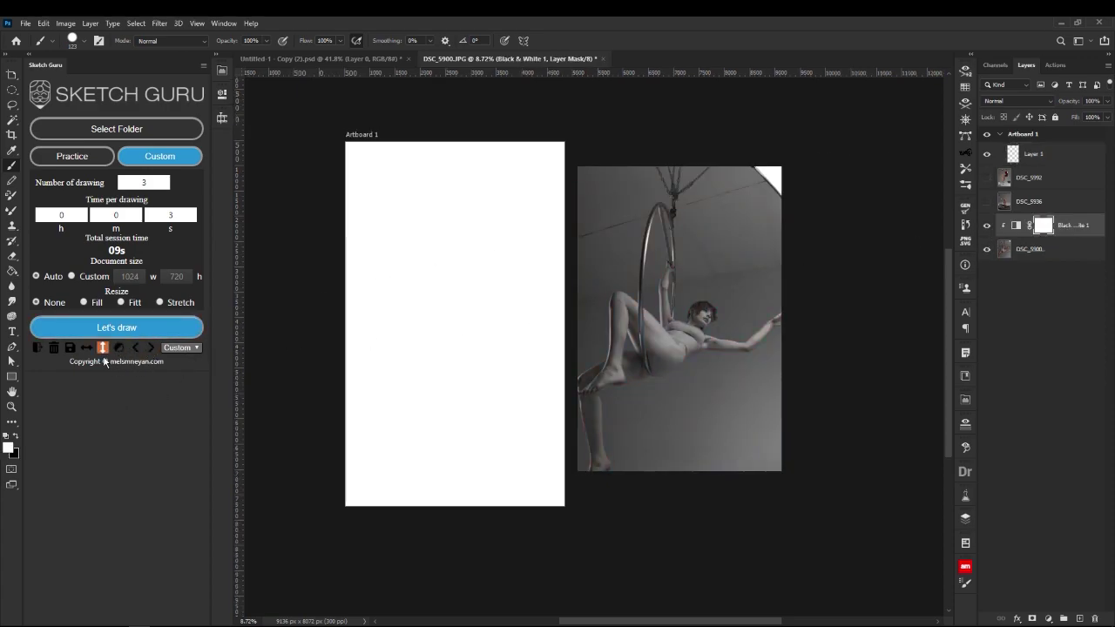
double_click(1014, 226)
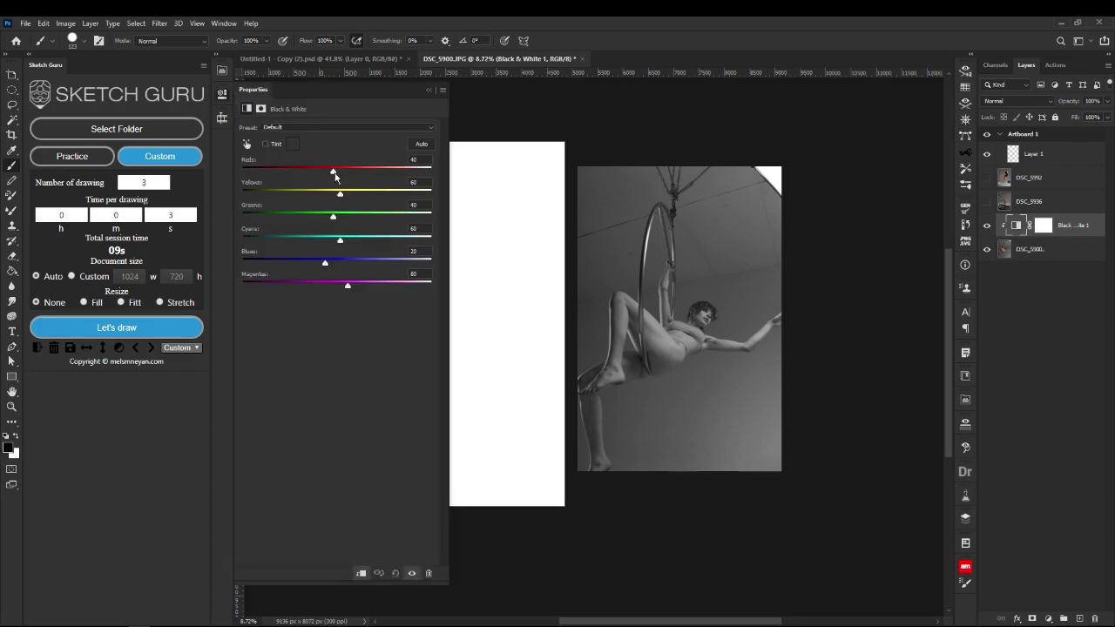
left_click_drag(334, 174, 323, 176)
left_click(428, 90)
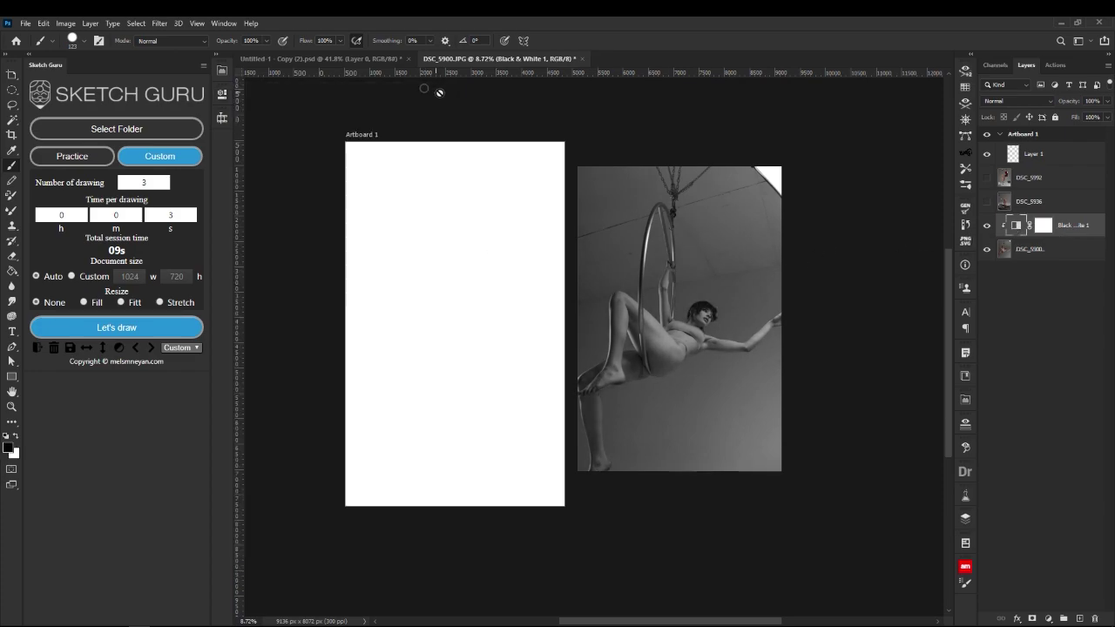
key("Delete")
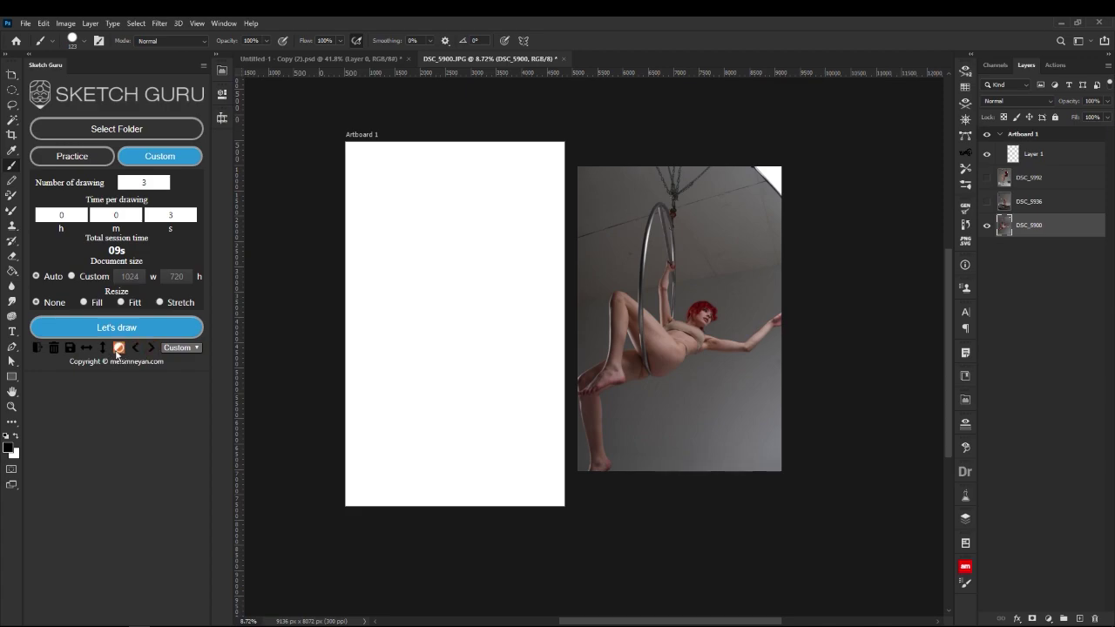
Try flipping the DSC_5900 photo vertically and horizontally, restoring its orientation each time.
left_click(103, 348)
left_click(102, 348)
left_click(88, 350)
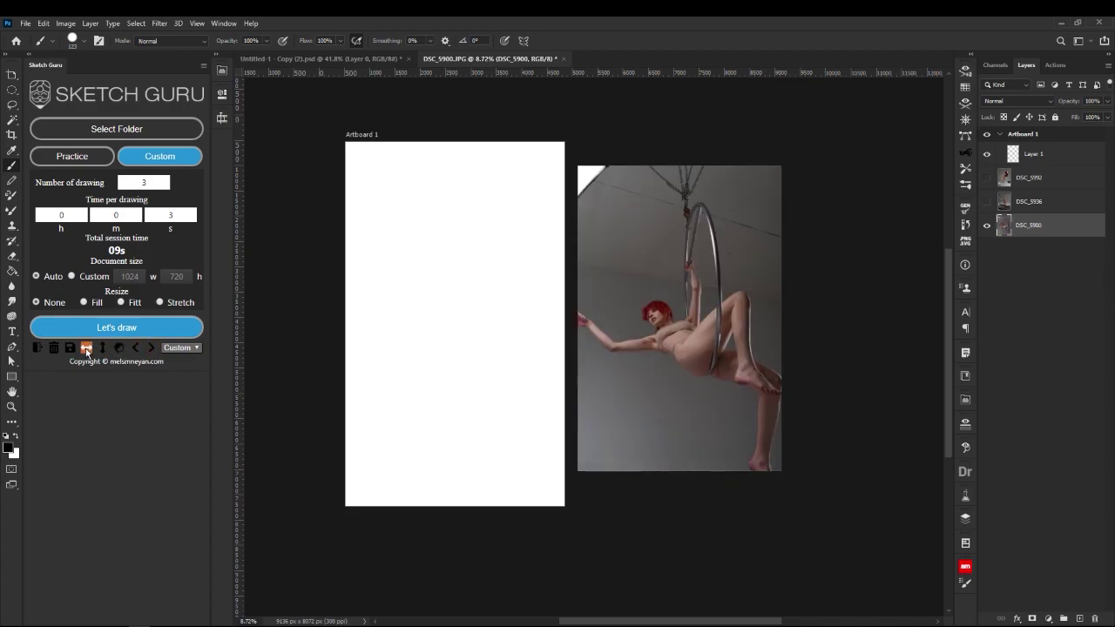
left_click(86, 349)
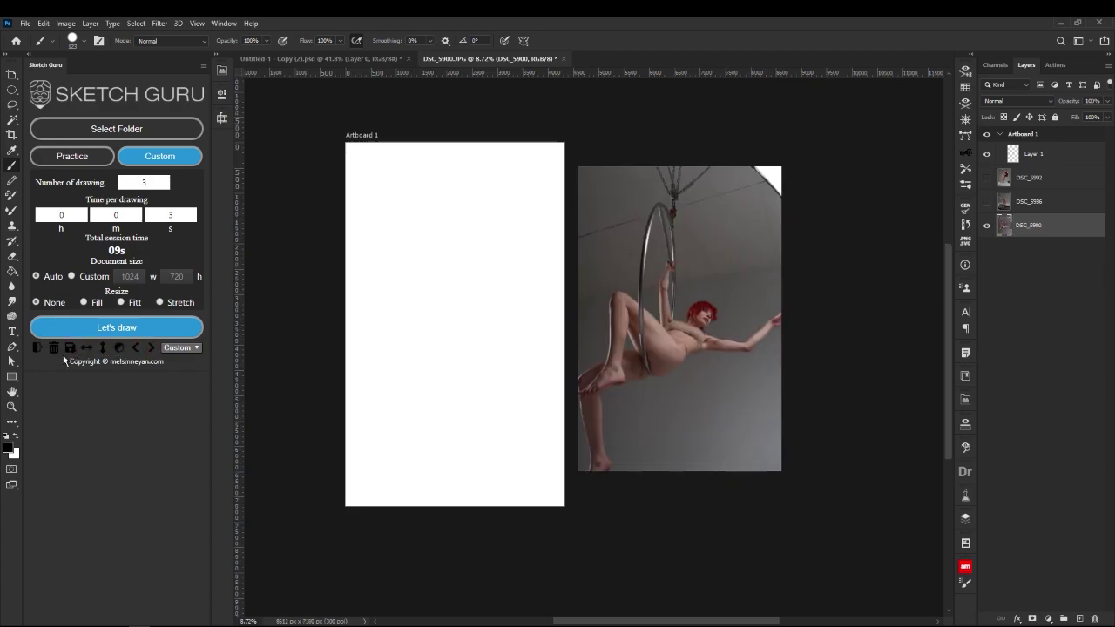
Shift the DSC_5900 photo slightly downward and step through the reference photos beside Artboard 1.
key("c")
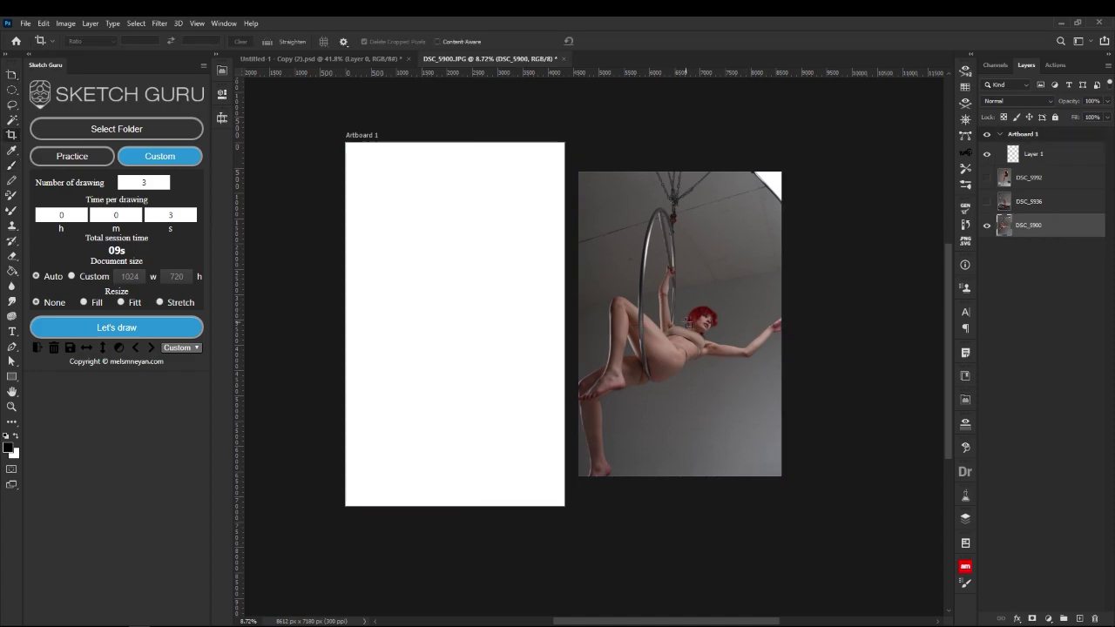
left_click_drag(691, 319, 692, 324)
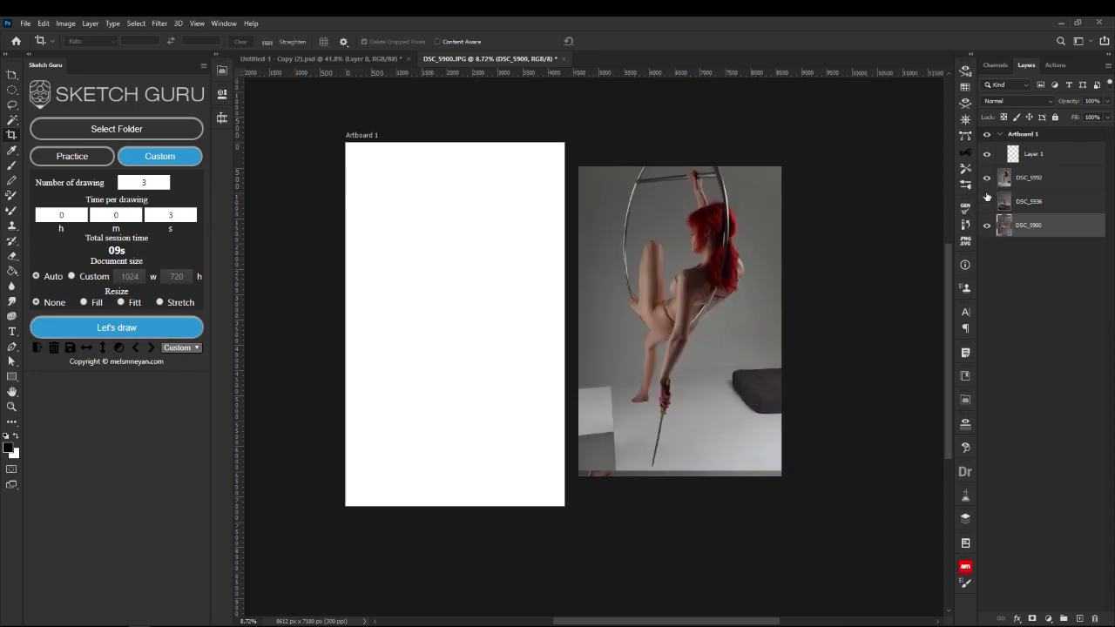
left_click(150, 347)
left_click(150, 349)
left_click(136, 349)
left_click(150, 349)
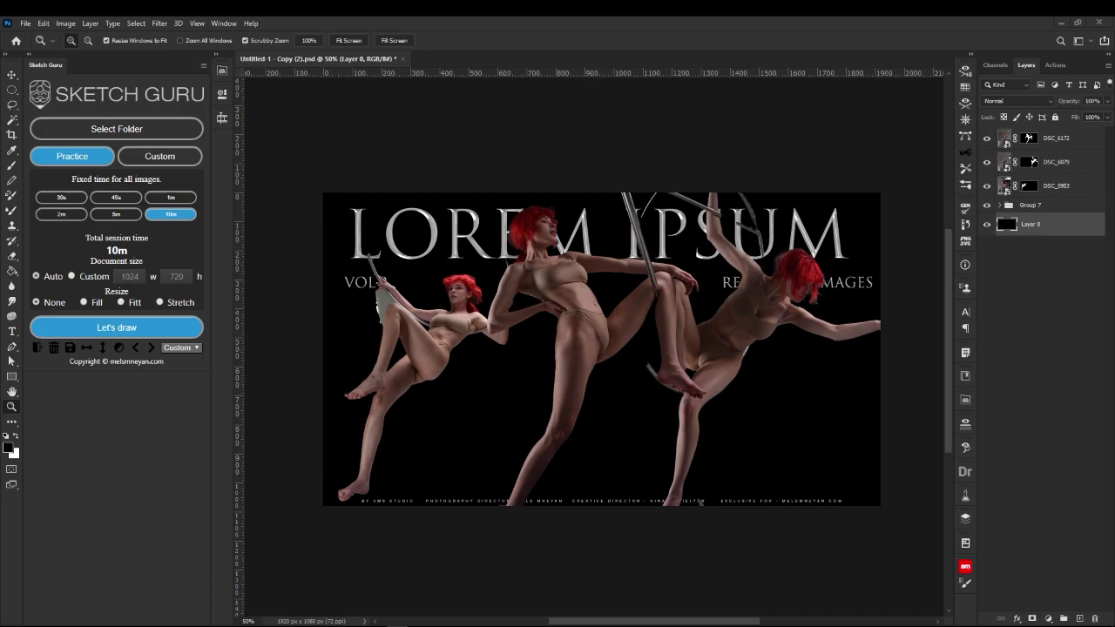
Open the melsmneyan.com store from Sketch Guru's copyright link, browse its reference image packs, and return to Photoshop.
left_click(116, 360)
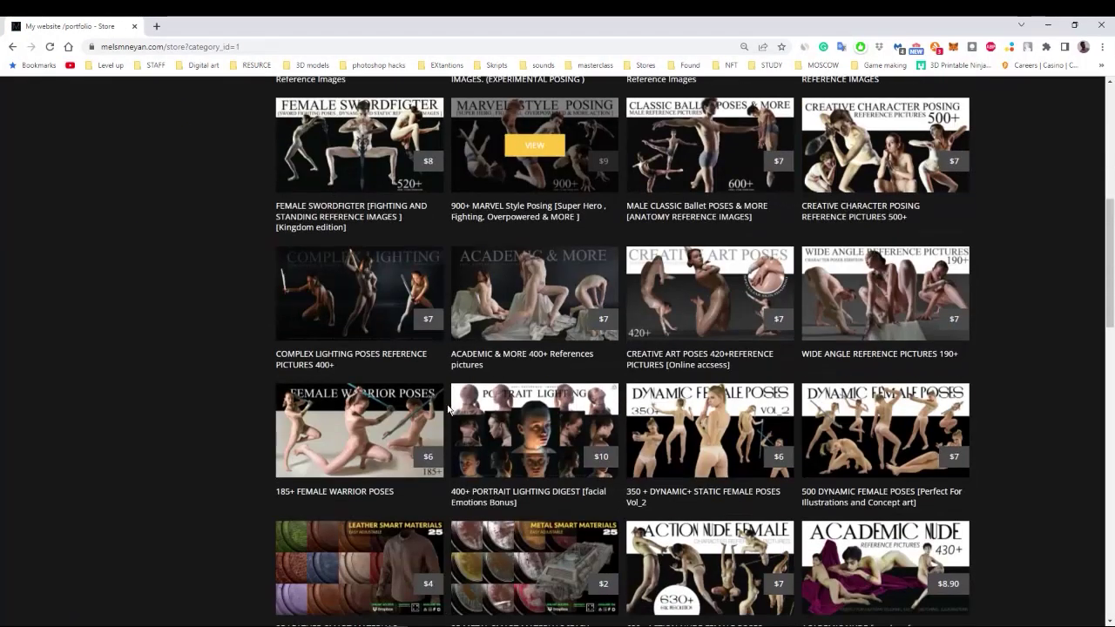
scroll(562, 433, "down", 7)
scroll(562, 433, "up", 15)
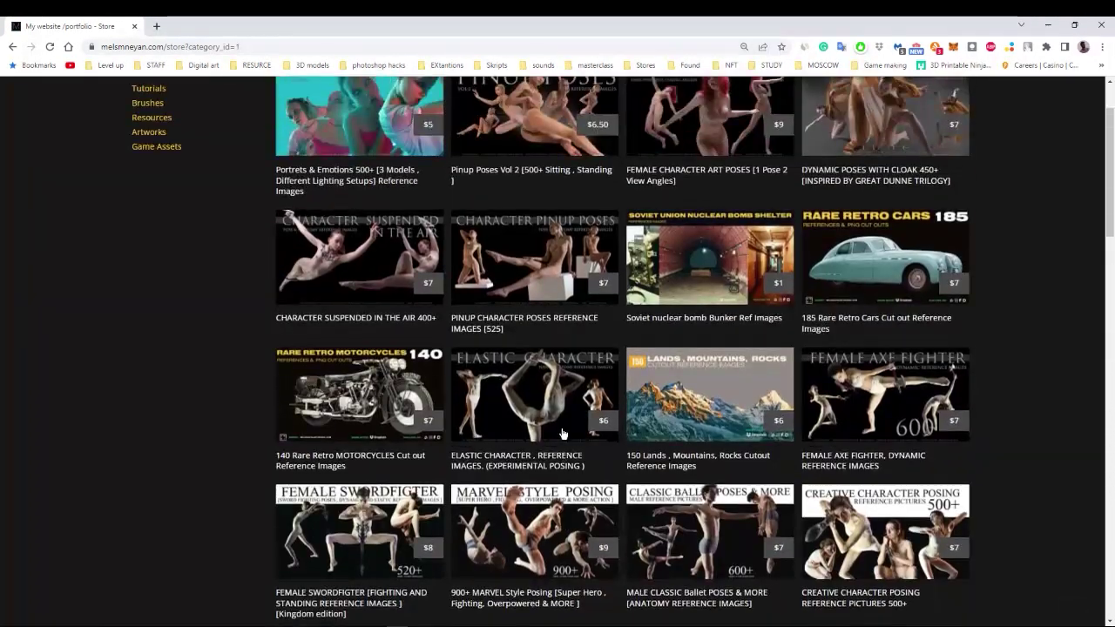
key("alt+Tab")
key("alt+Tab")
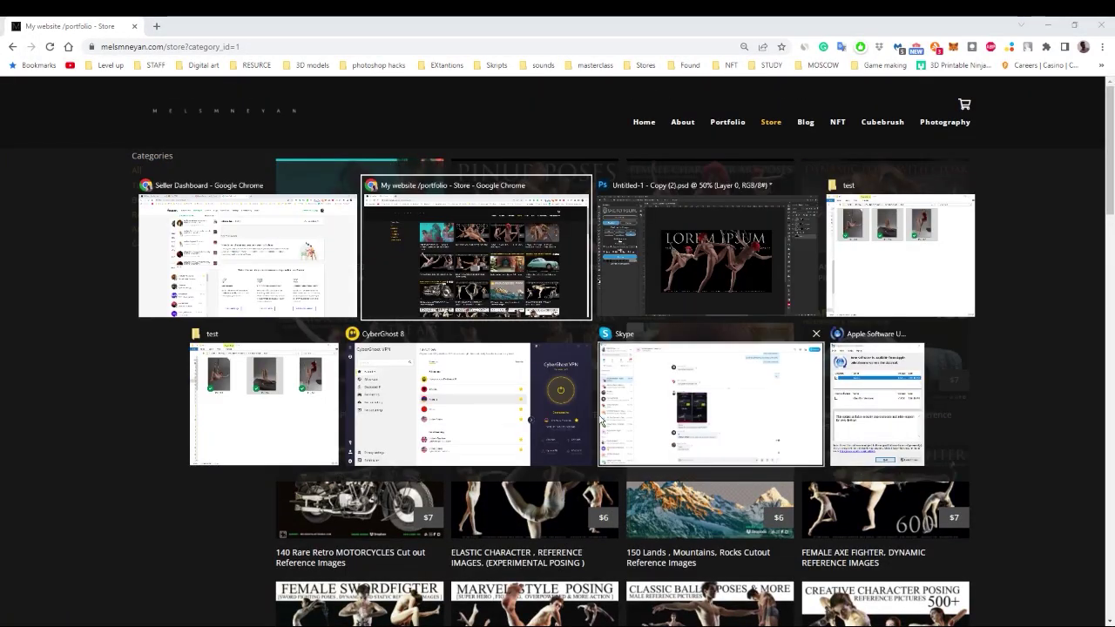
key("alt+Tab")
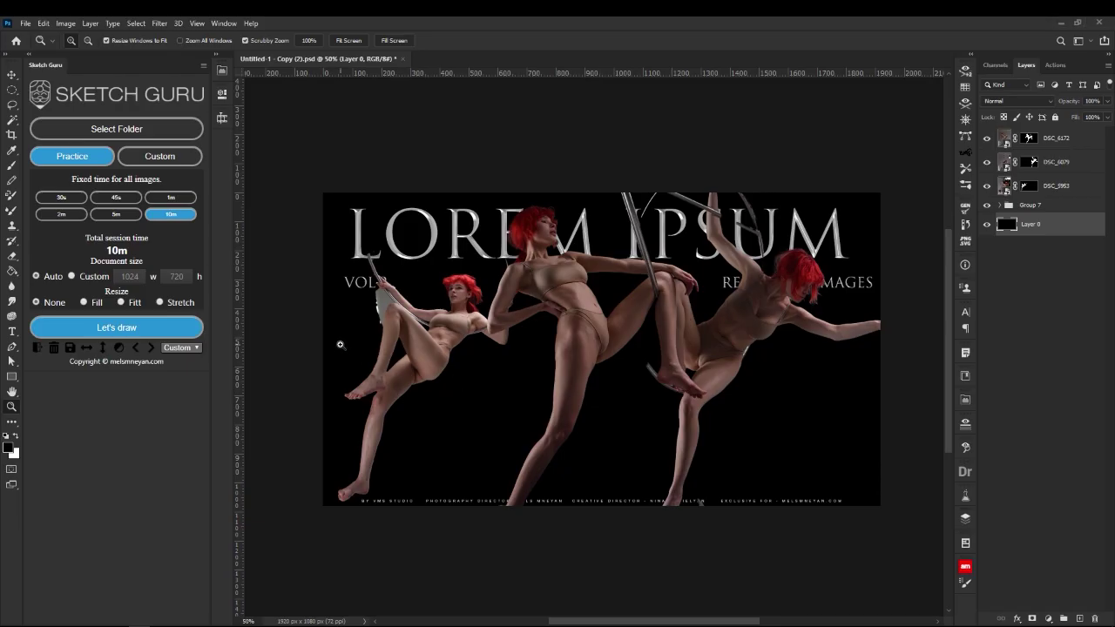
left_click_drag(583, 312, 644, 269)
left_click_drag(639, 339, 628, 311)
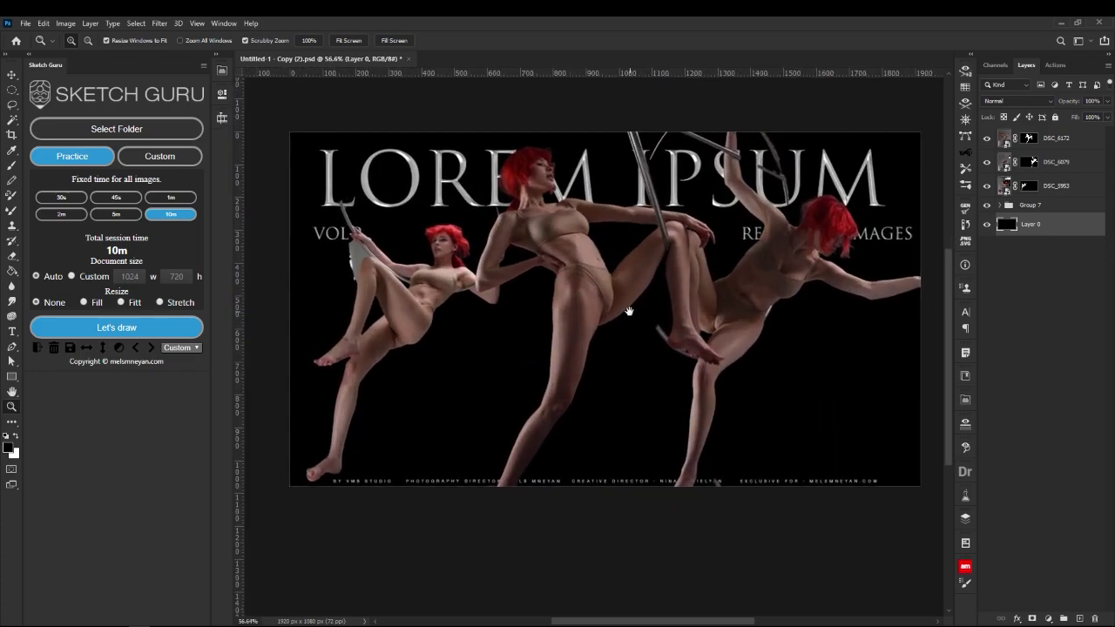
left_click_drag(673, 275, 620, 311)
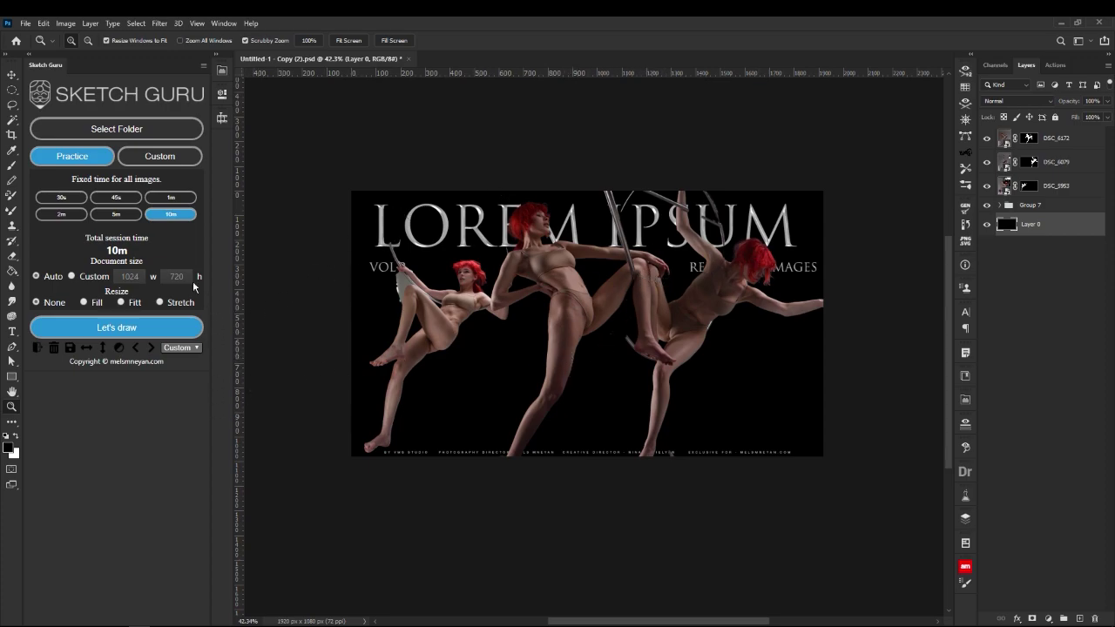
left_click_drag(535, 314, 534, 333)
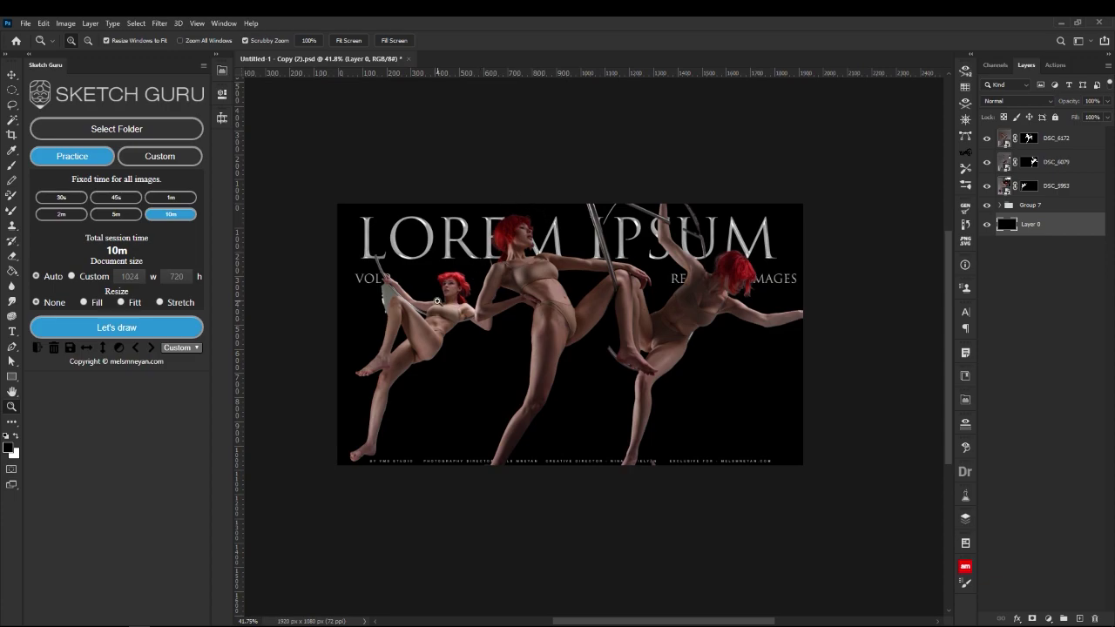